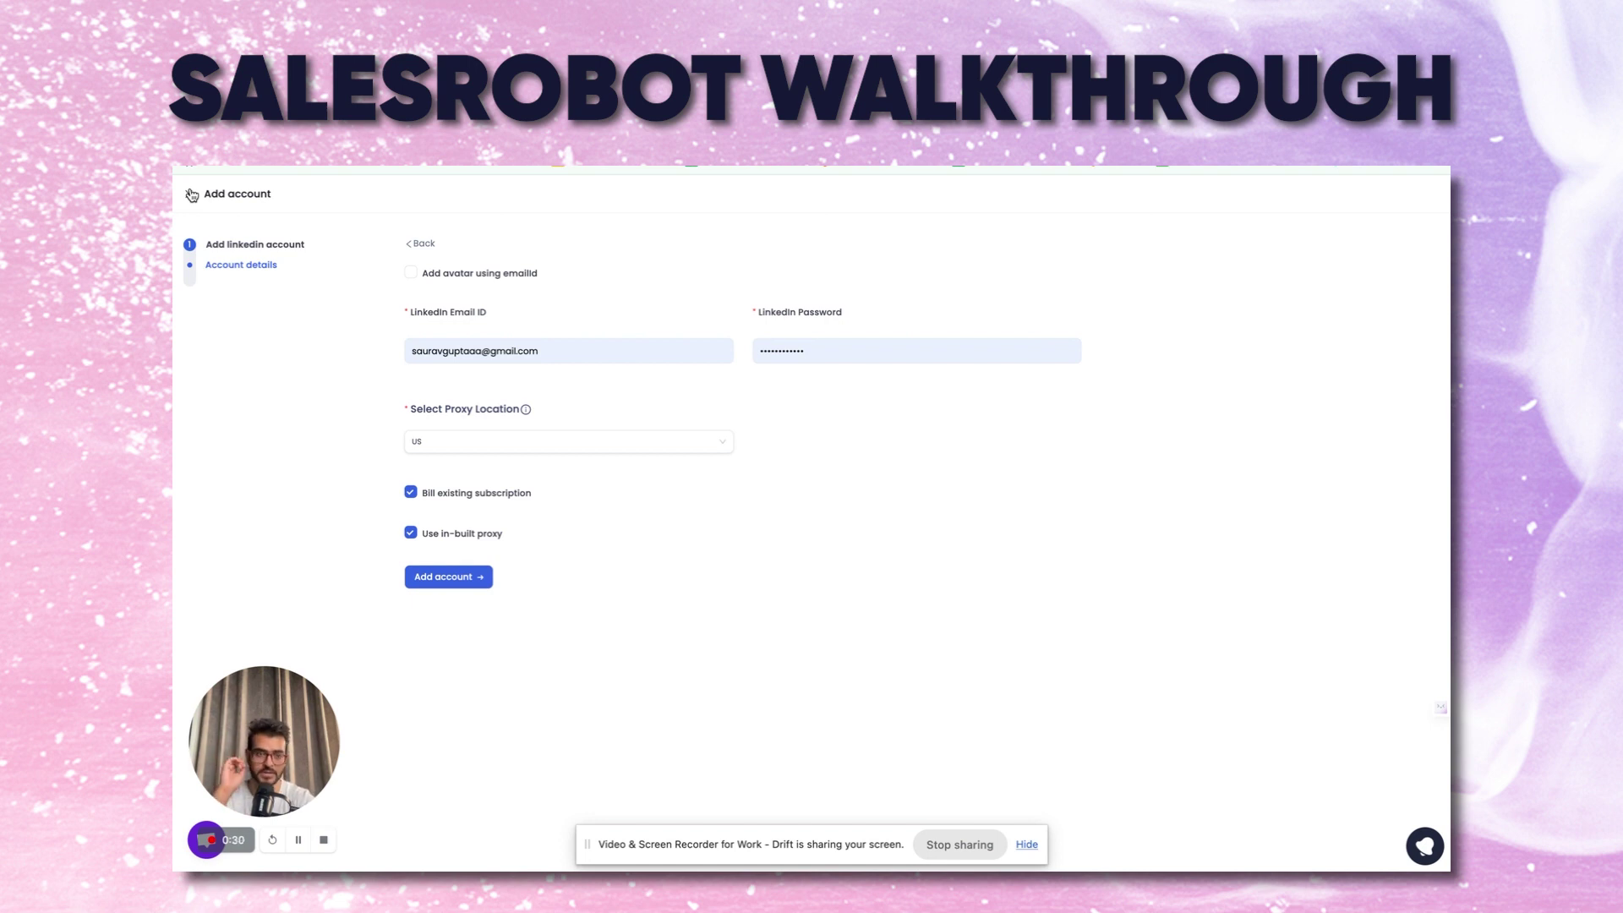
- Leave the account setup, go to the campaigns overview and start creating a new campaign using AI
click(191, 194)
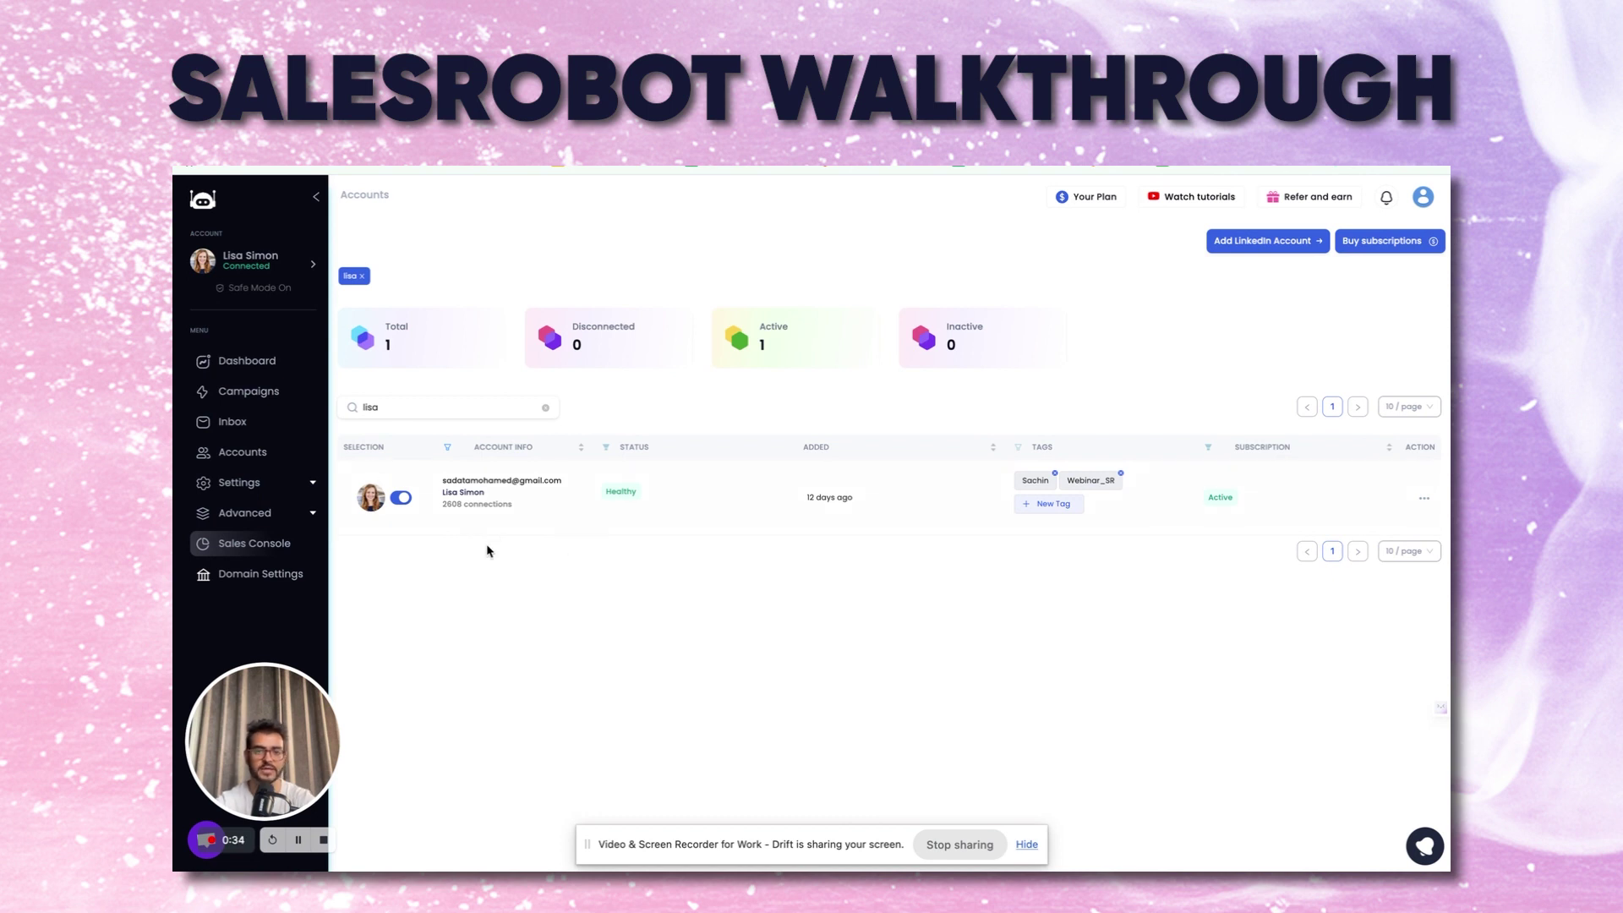
click(249, 393)
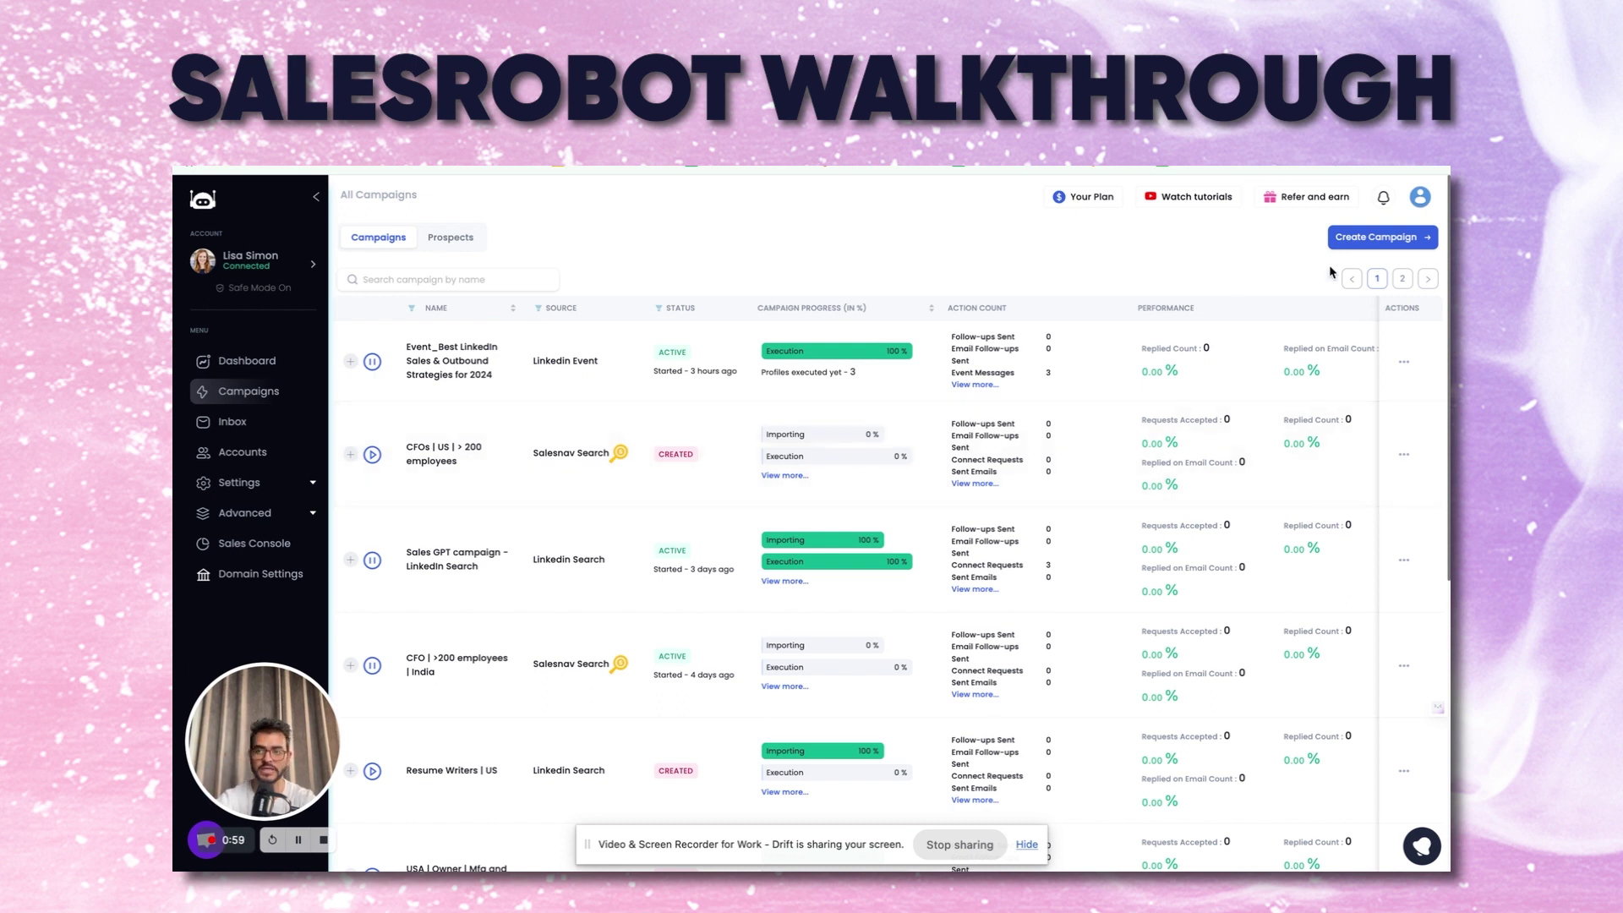
click(1390, 240)
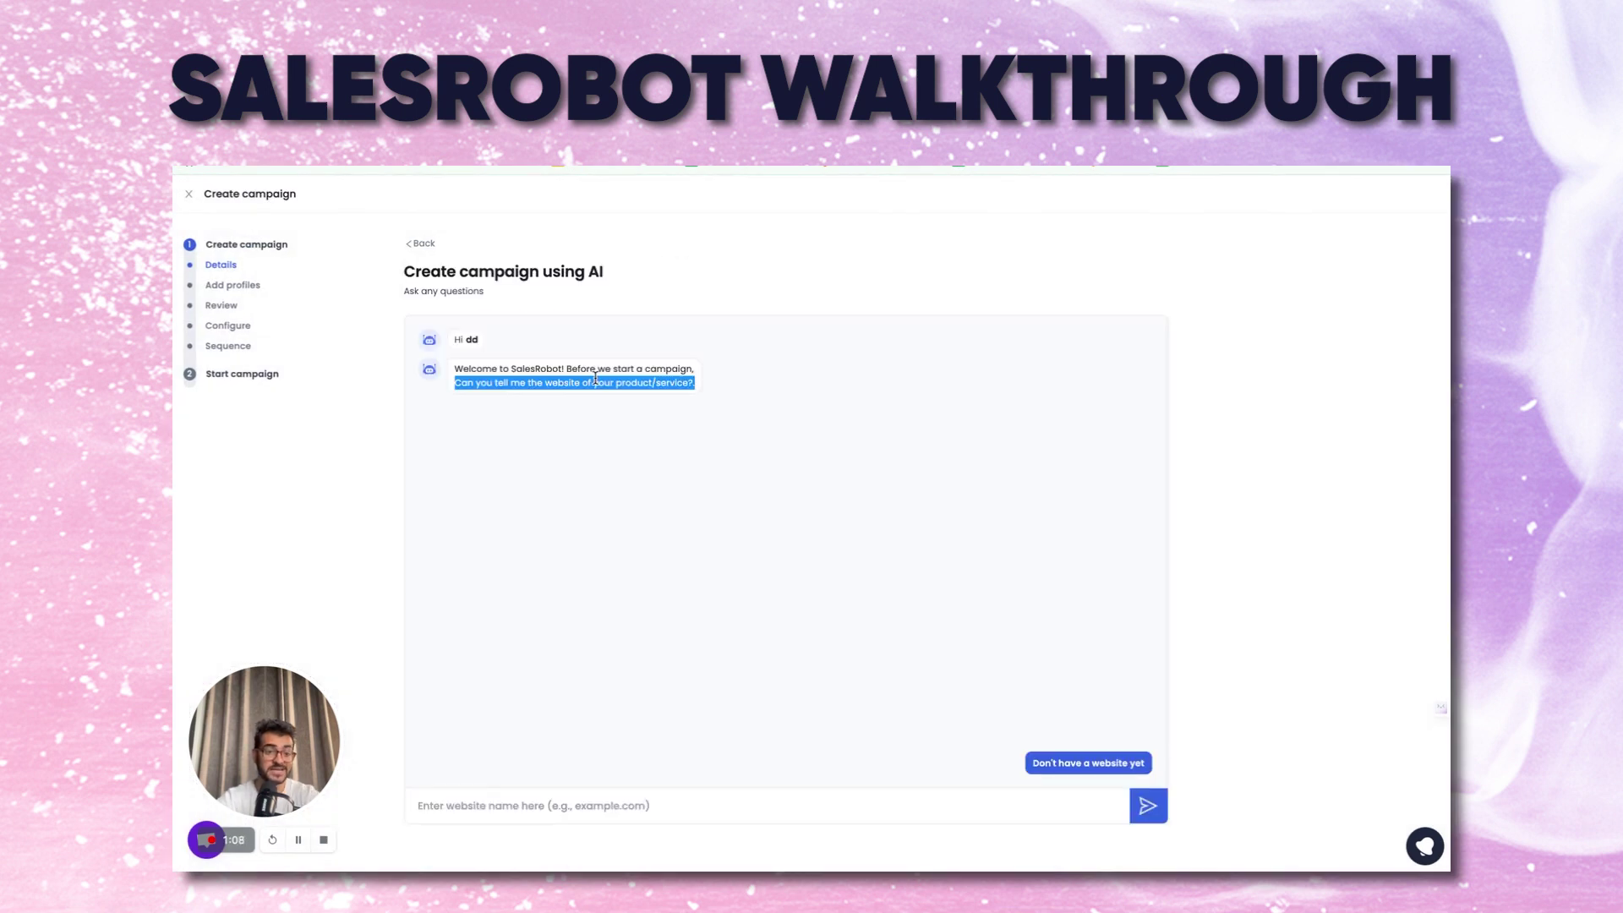
- Read the assistant's website question and answer it with "Don't have a website yet"
triple_click(567, 369)
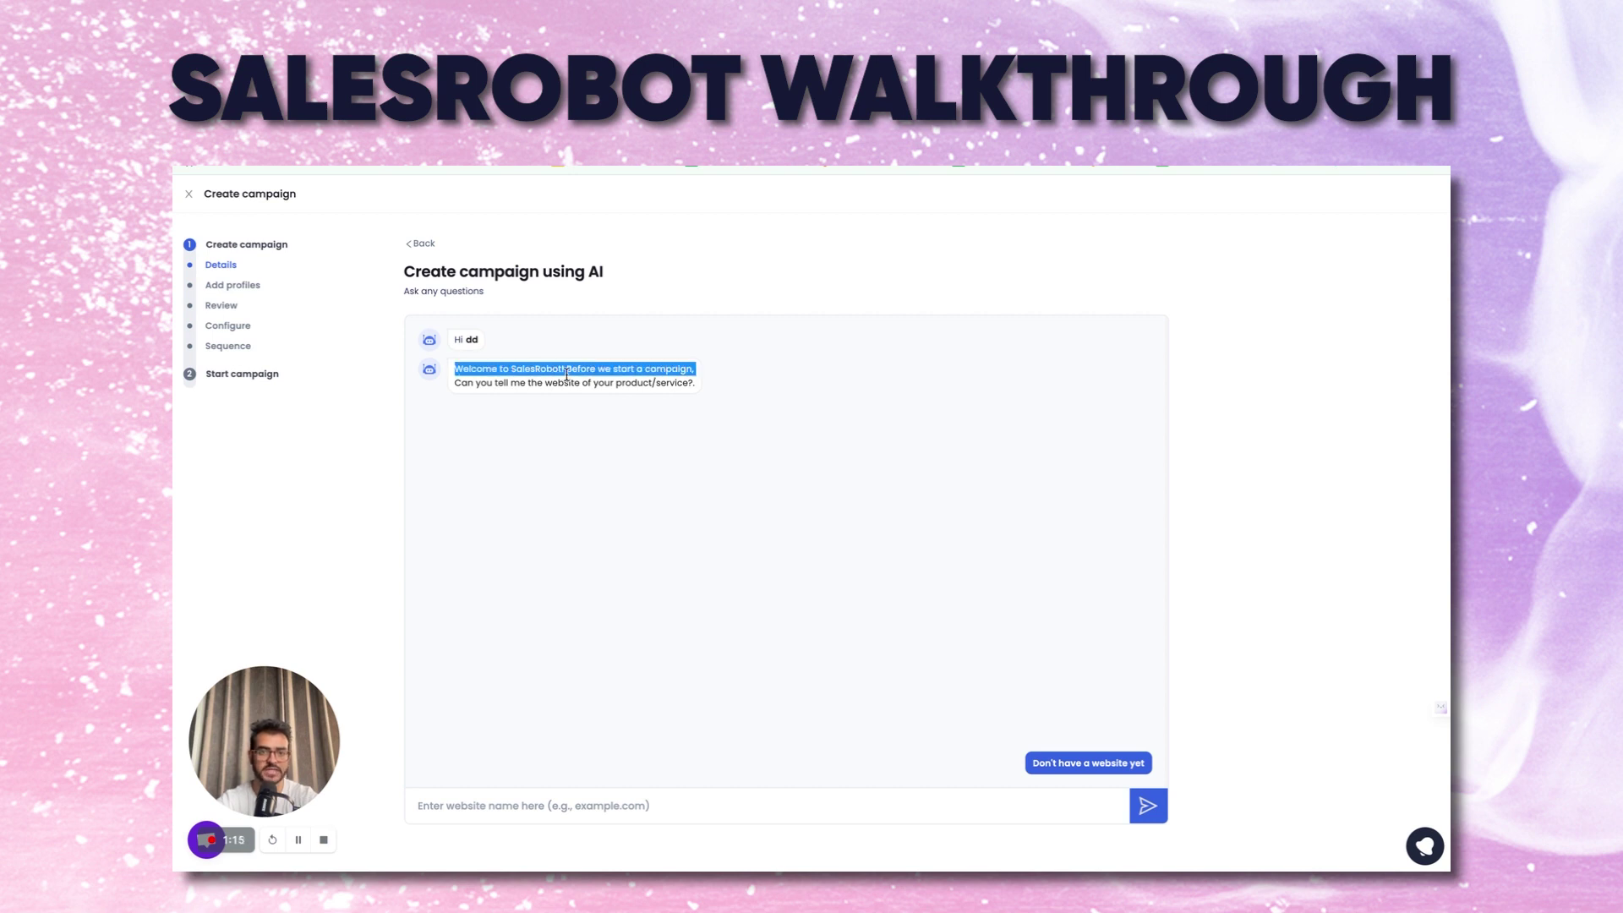
triple_click(624, 382)
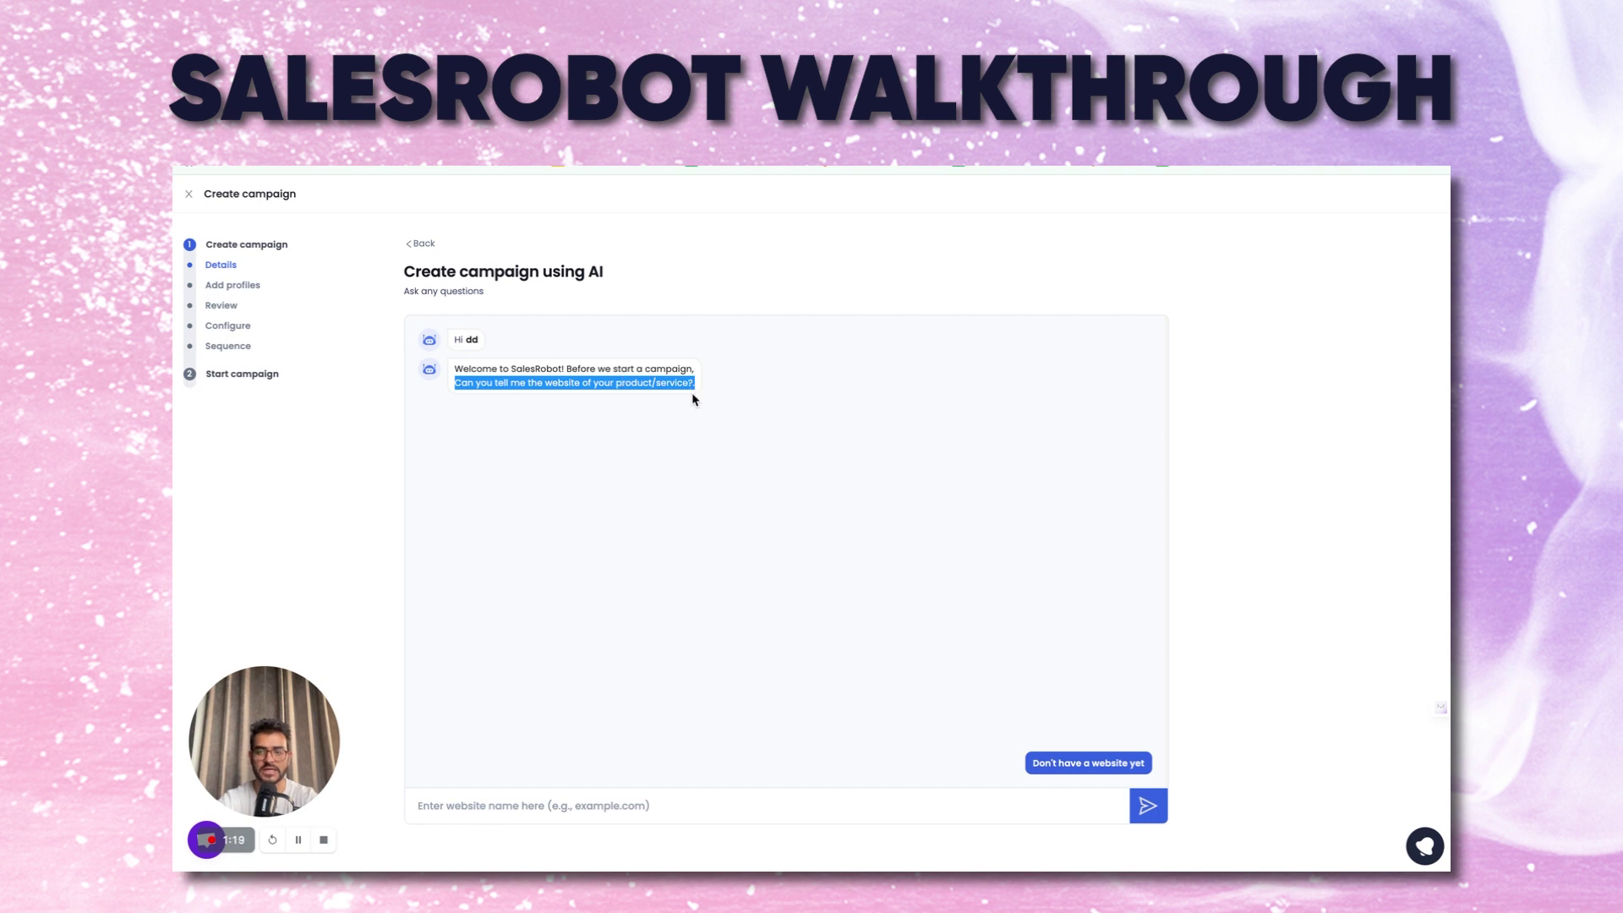
click(1102, 763)
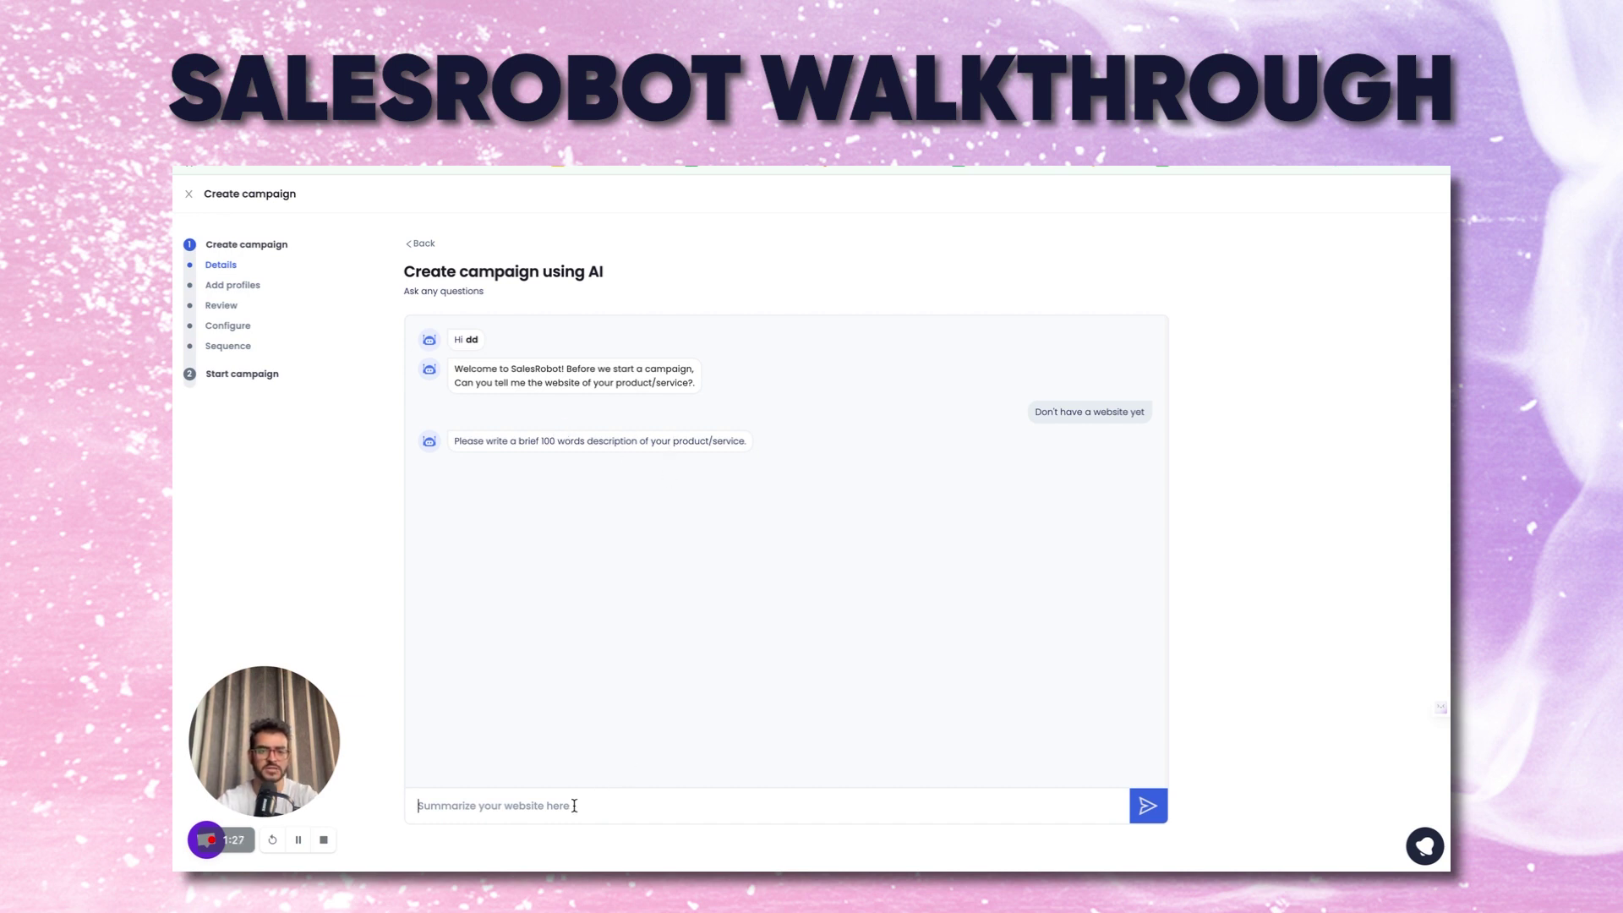
- Begin the service description with "We are a full service digital marketing agency and we help clients in the tech industry"
text(We are a full service digital marketing agencyu)
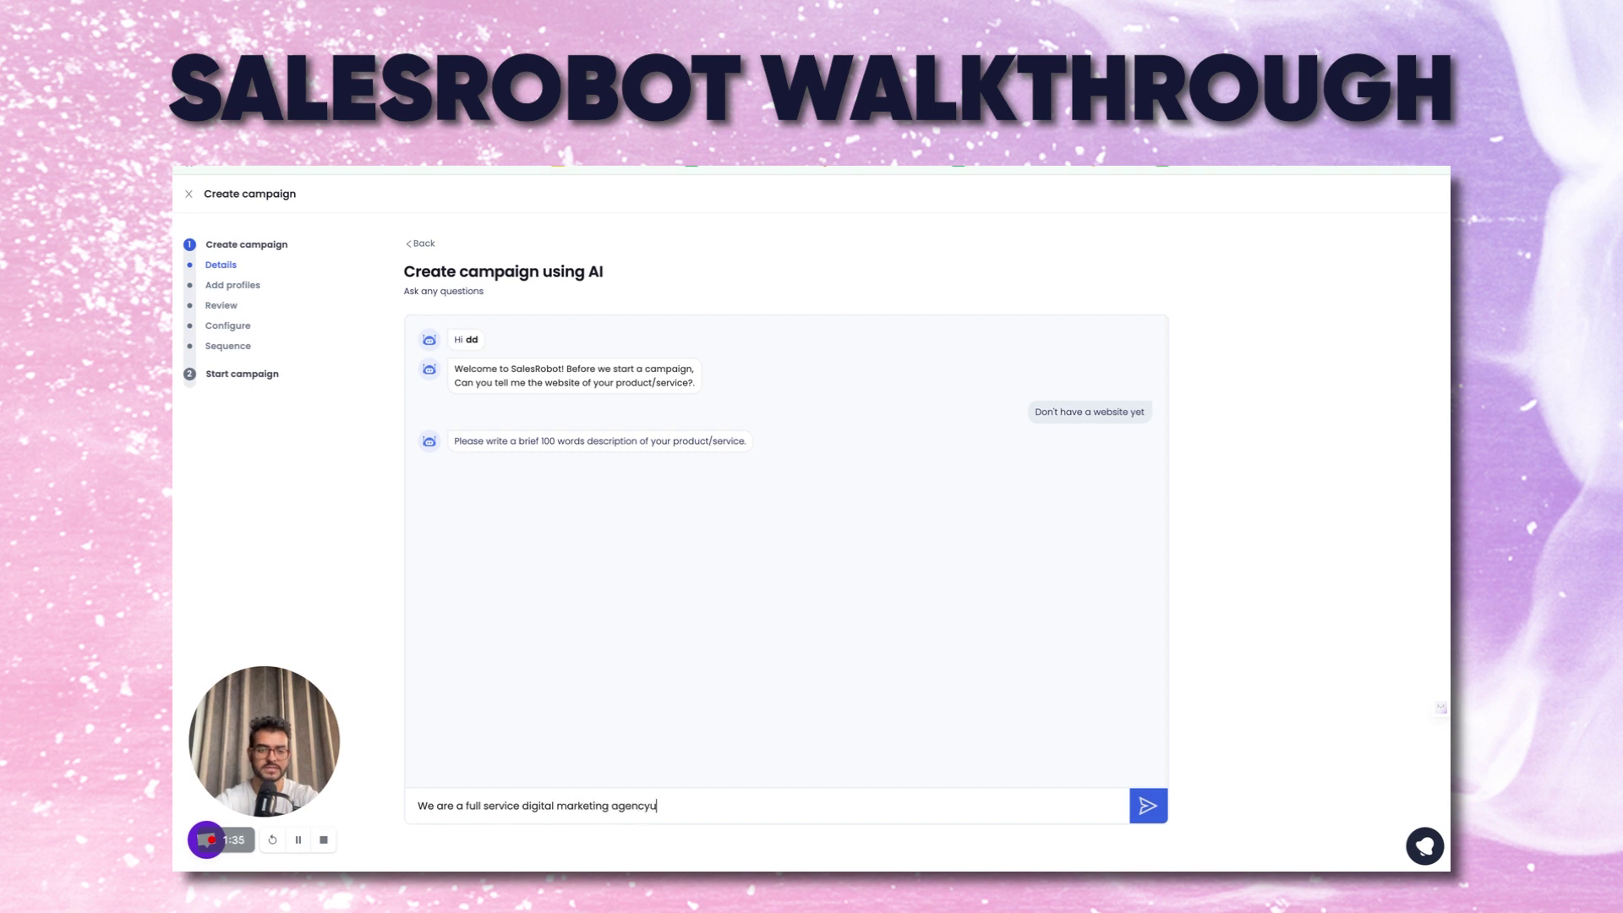
key(BackSpace)
text(and we )
text(help our)
text( cli)
key(BackSpace)
key(BackSpace)
key(BackSpace)
key(BackSpace)
key(BackSpace)
key(BackSpace)
key(BackSpace)
text(clients in the tech ins)
key(BackSpace)
text(dustry )
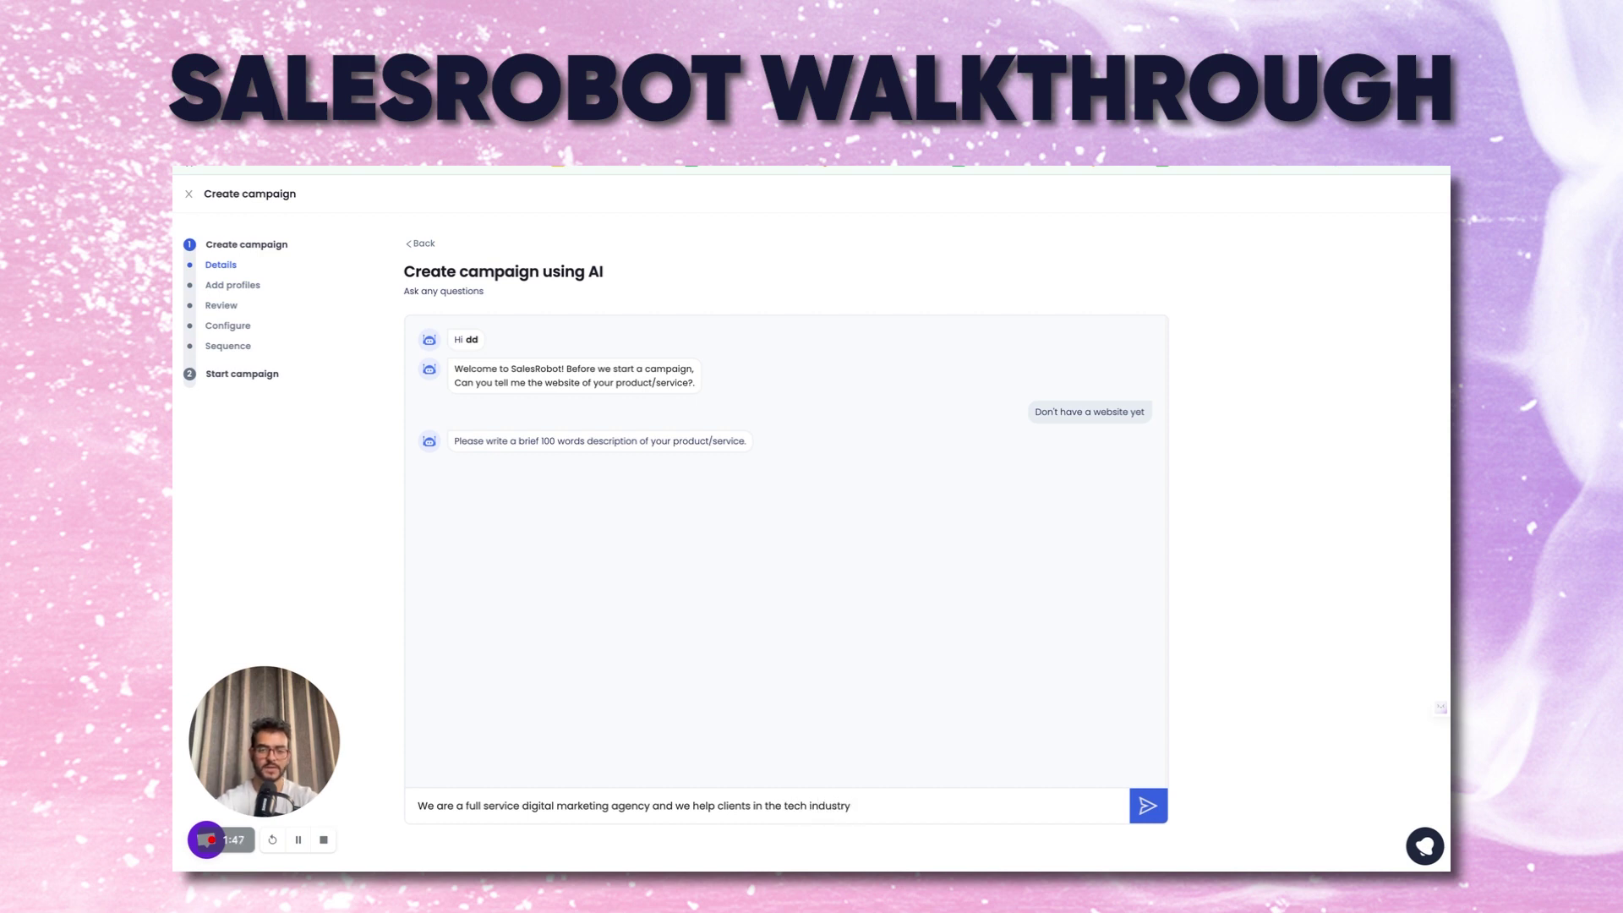
- Complete the description with "with marketing at an affordable price compared to a full time hire," and send it to the assistant
text(with marketing )
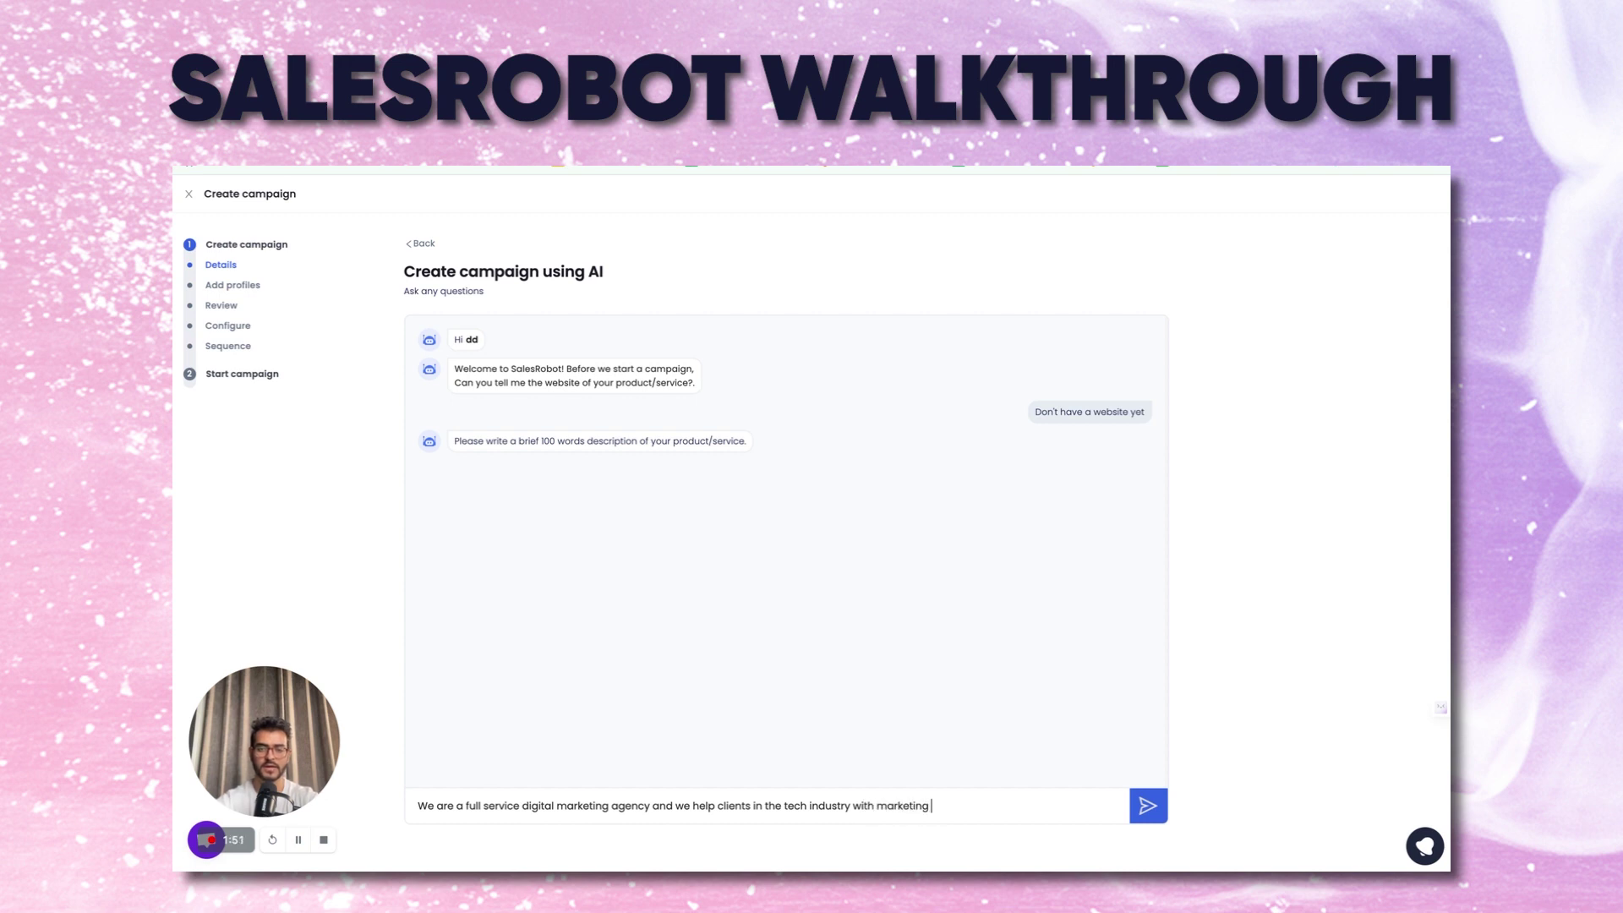
text(at an affordable price )
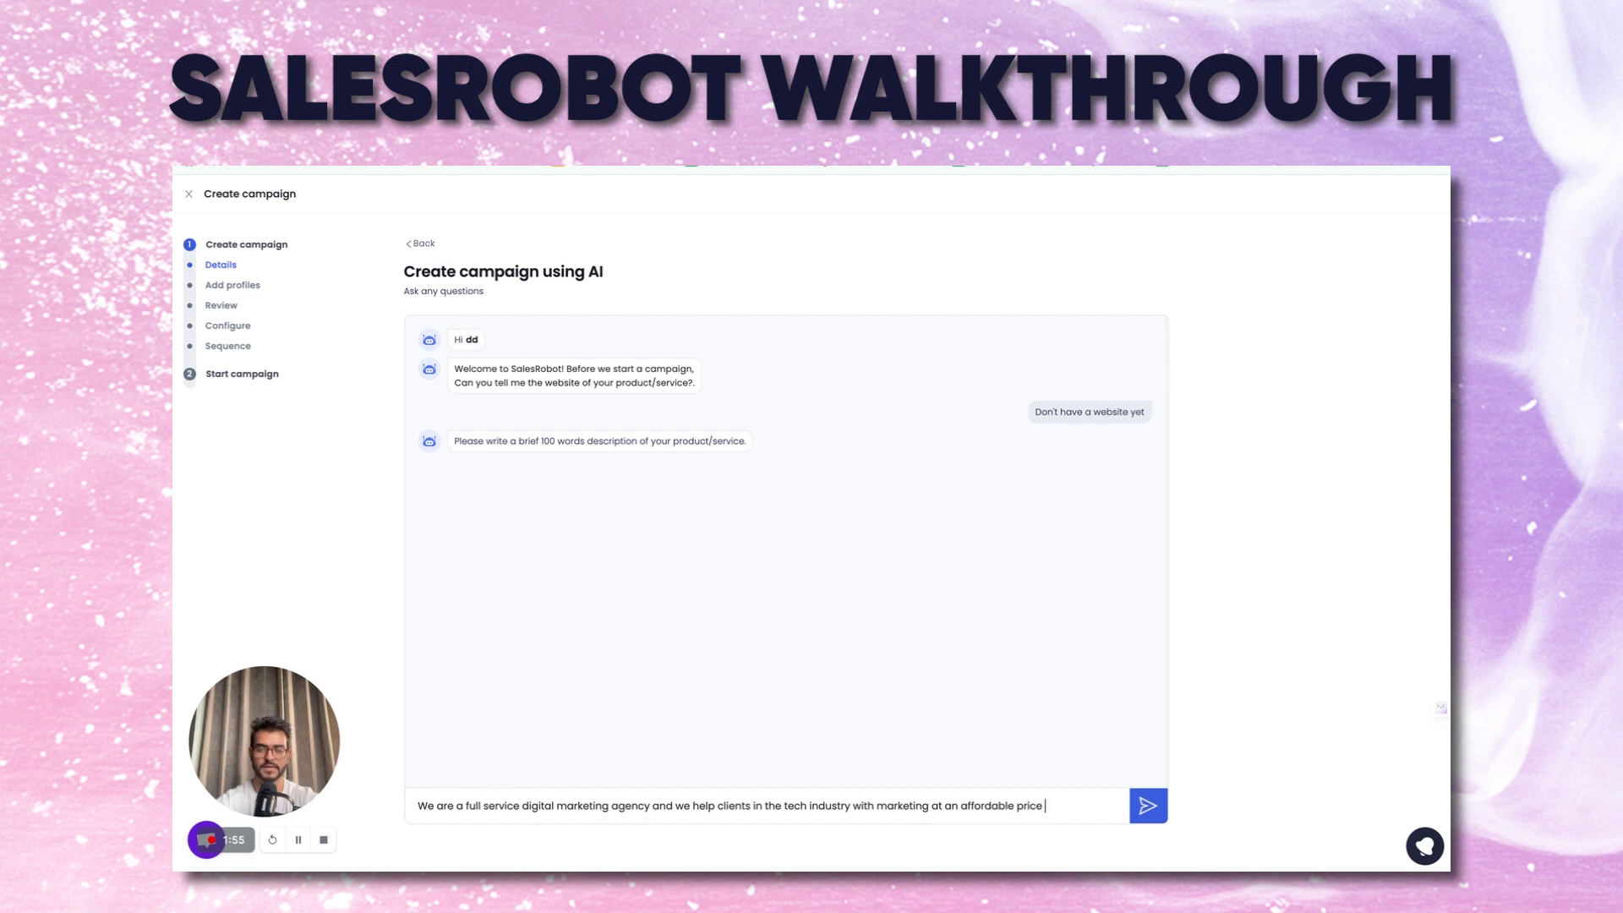
text(compatre)
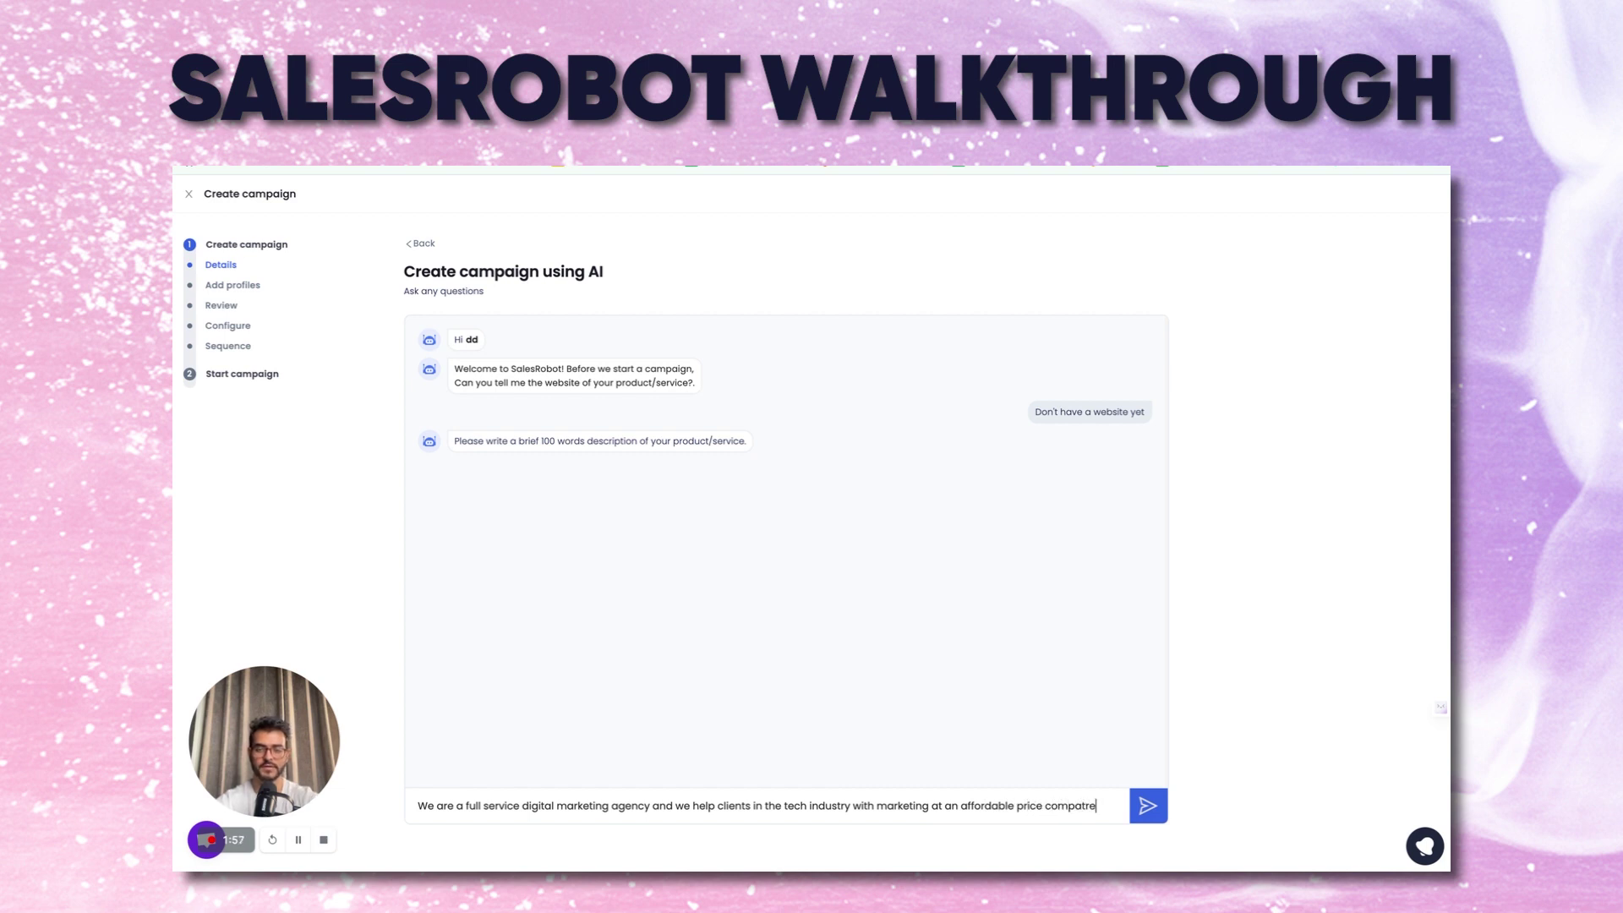
key(BackSpace)
key(BackSpace)
text(red to a)
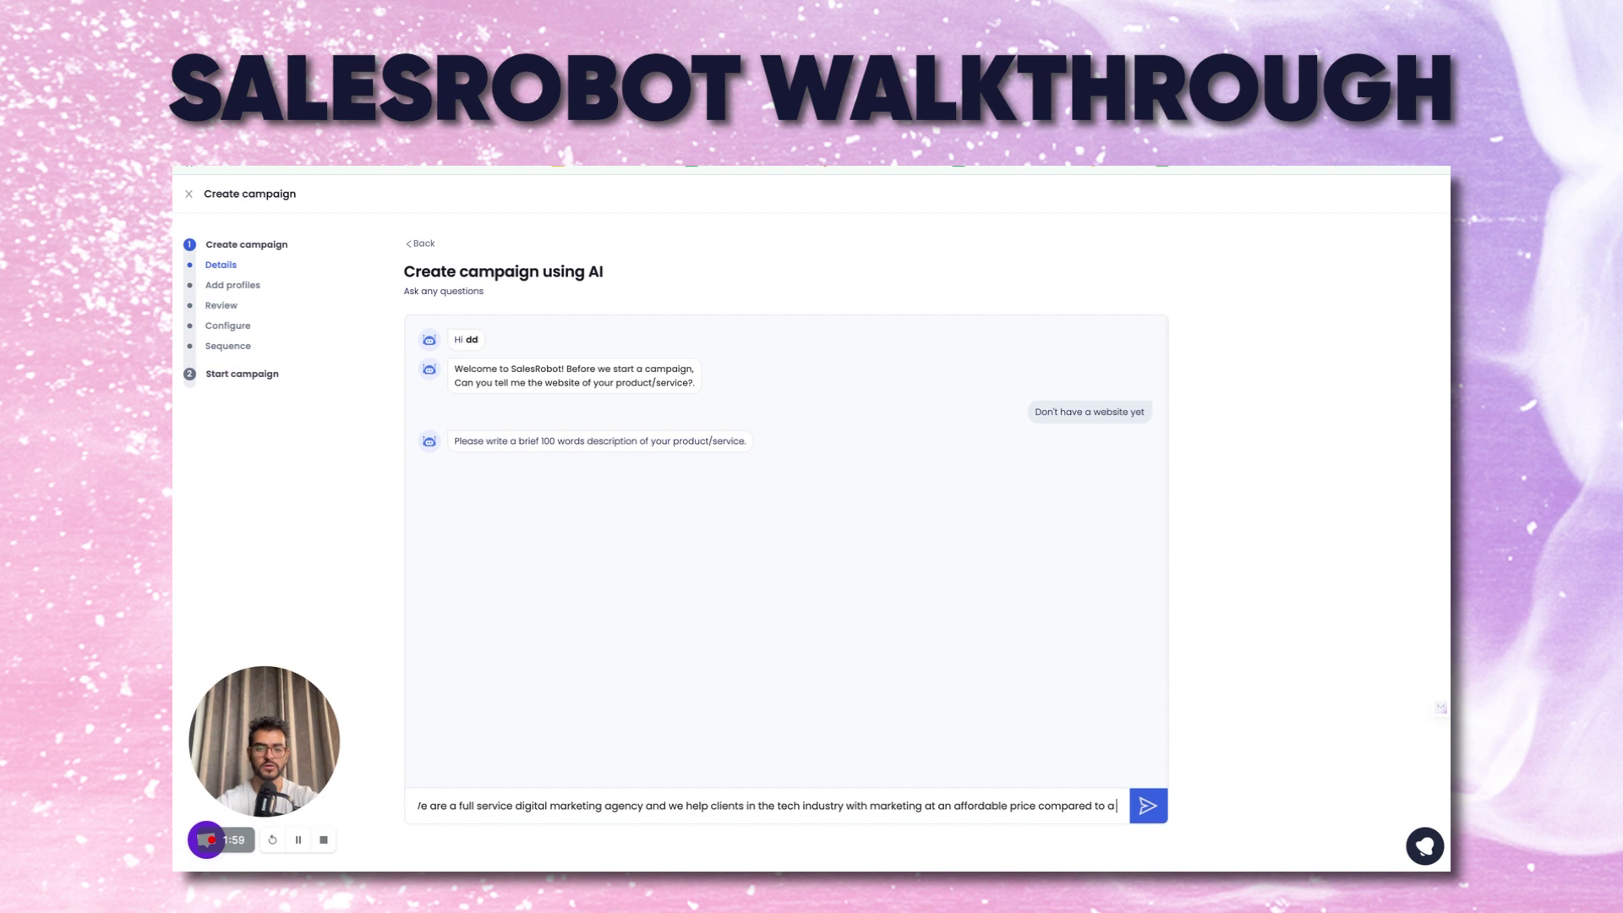
text( full time her)
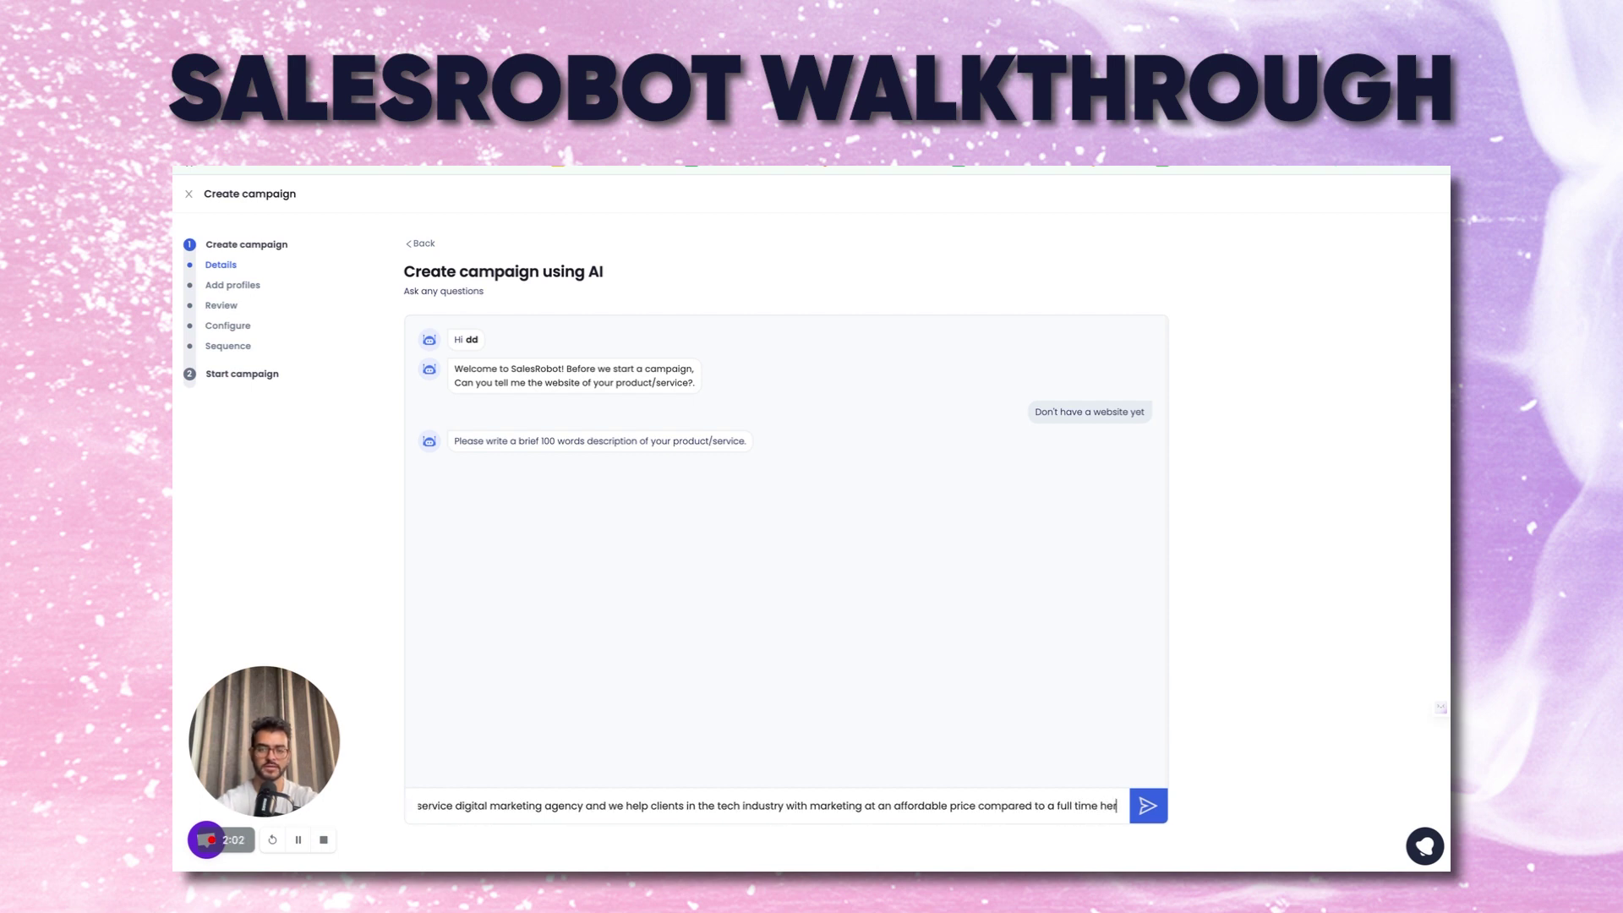
key(BackSpace)
text(ire,)
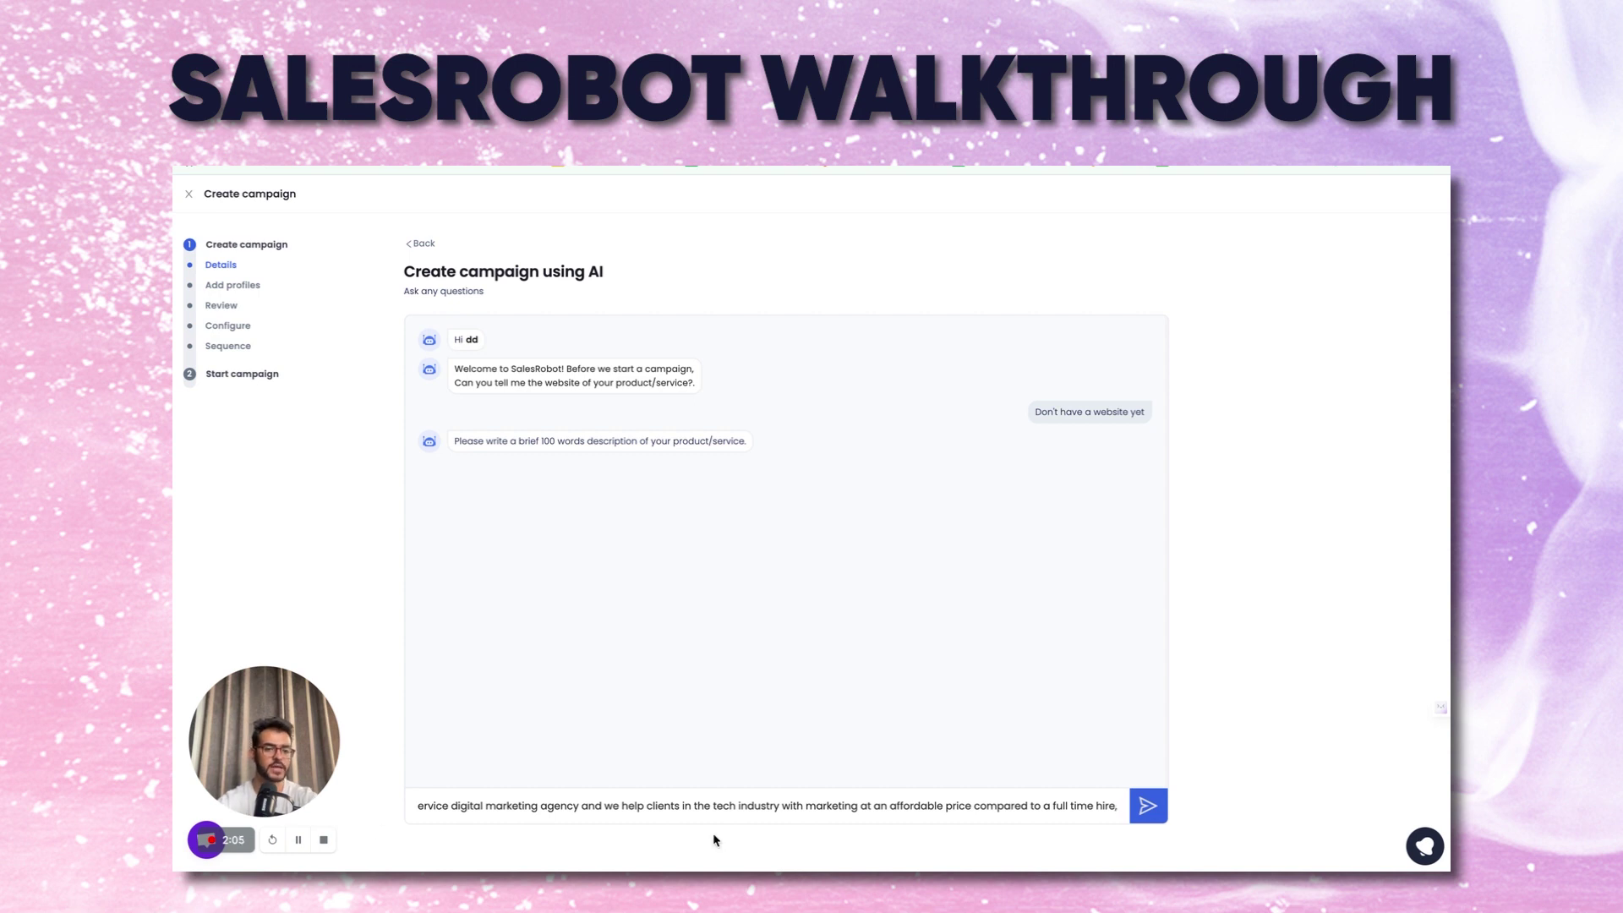
click(1141, 808)
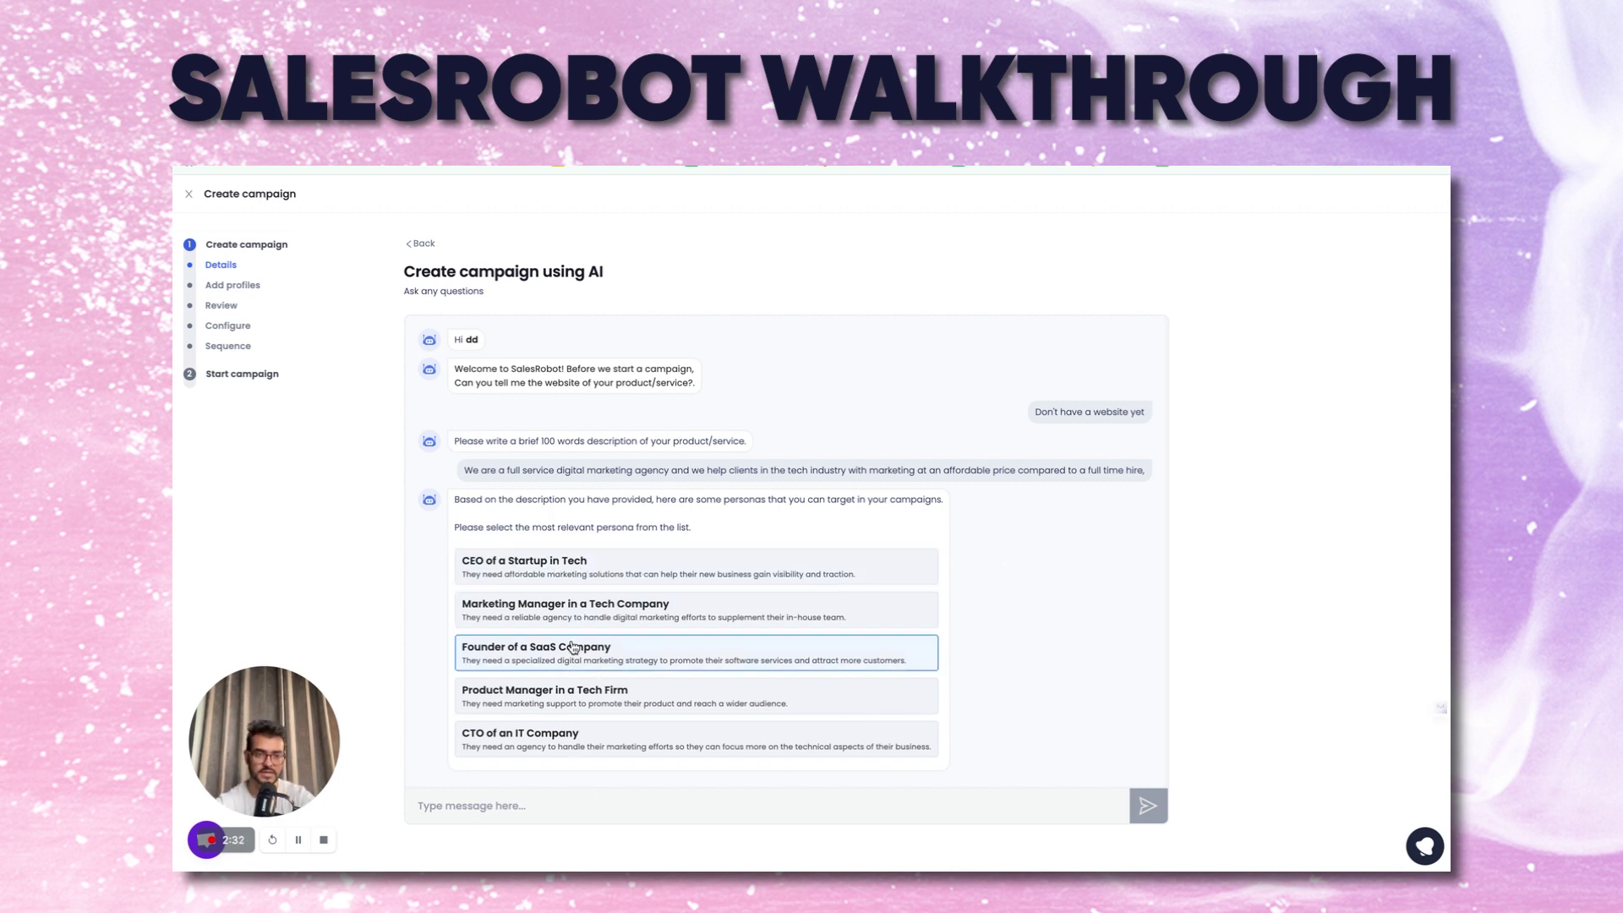
- Choose the persona "CEO of a Startup in Tech" and let the assistant work out its pain points
click(572, 568)
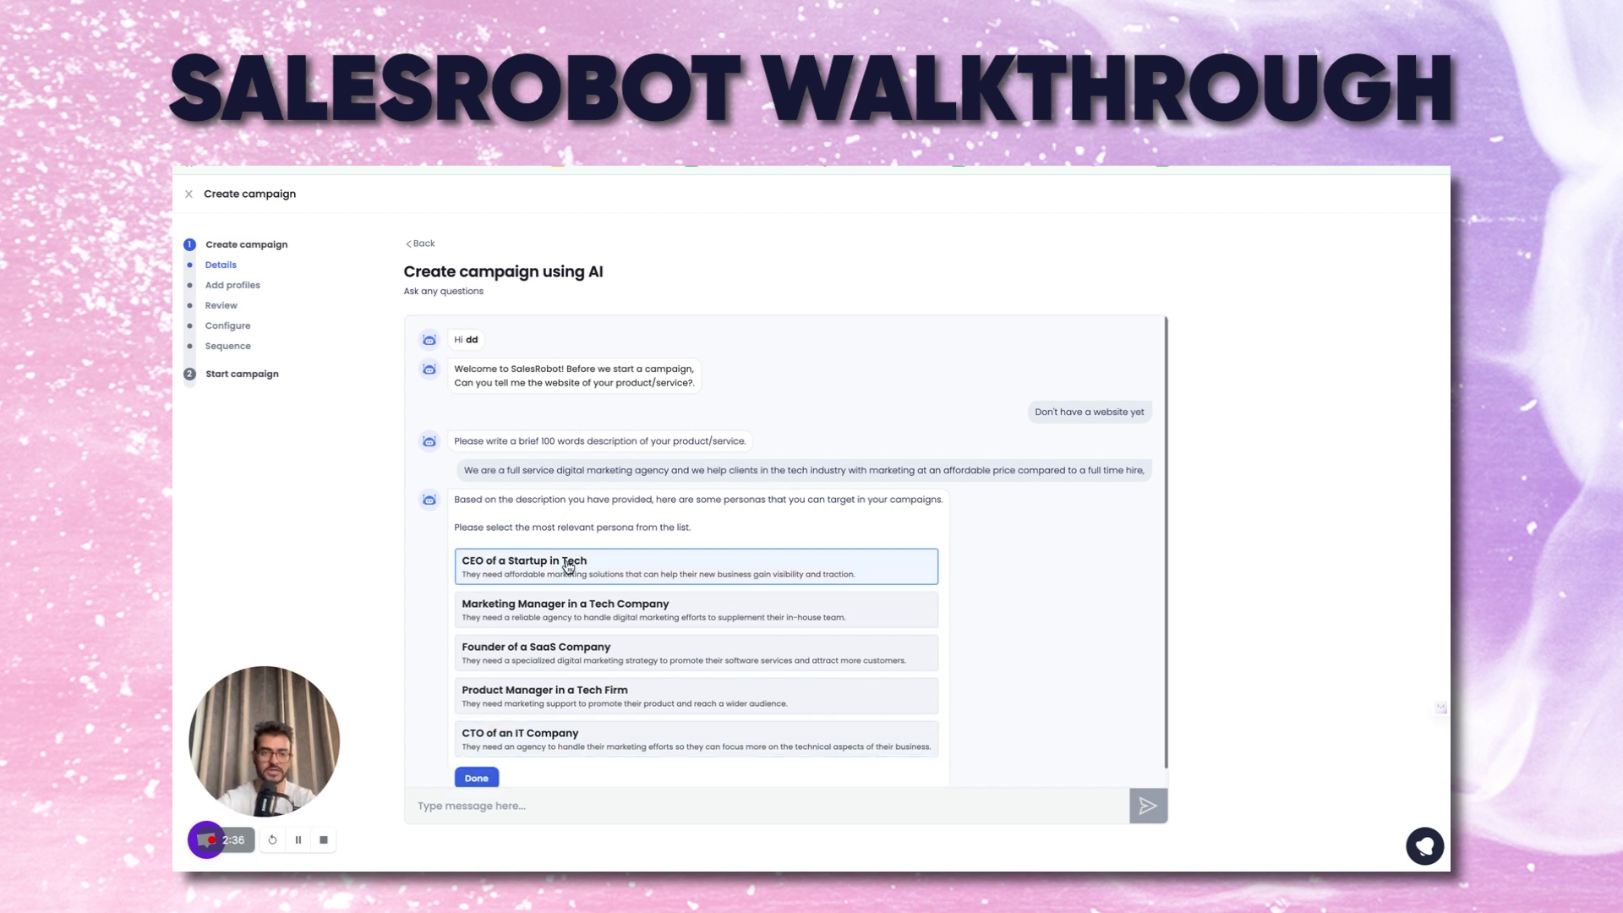
click(479, 760)
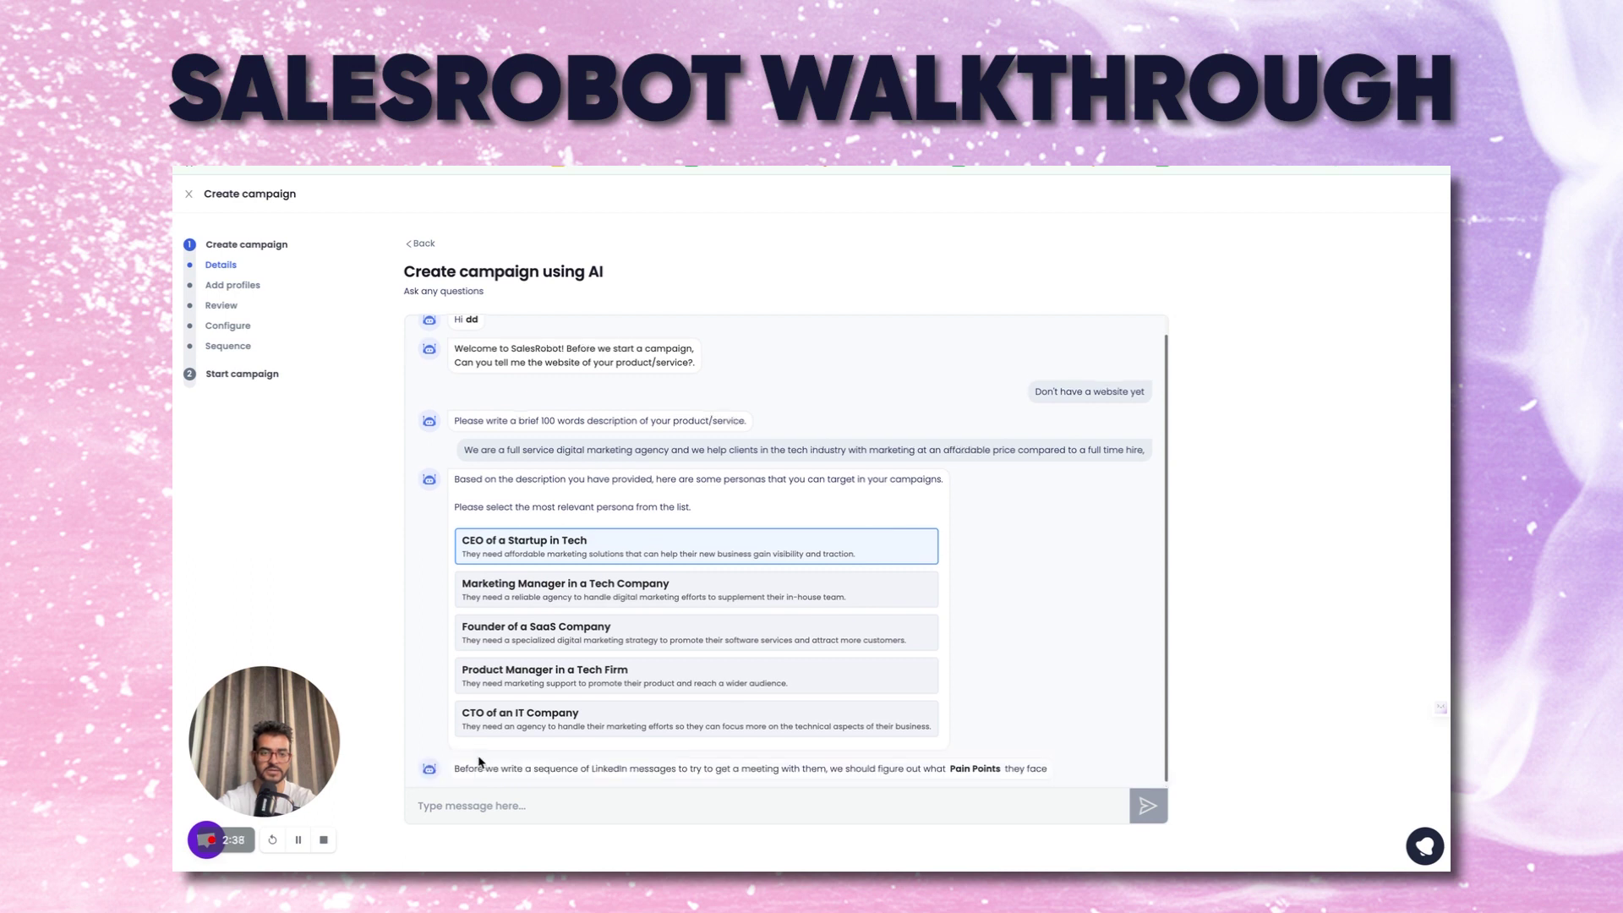
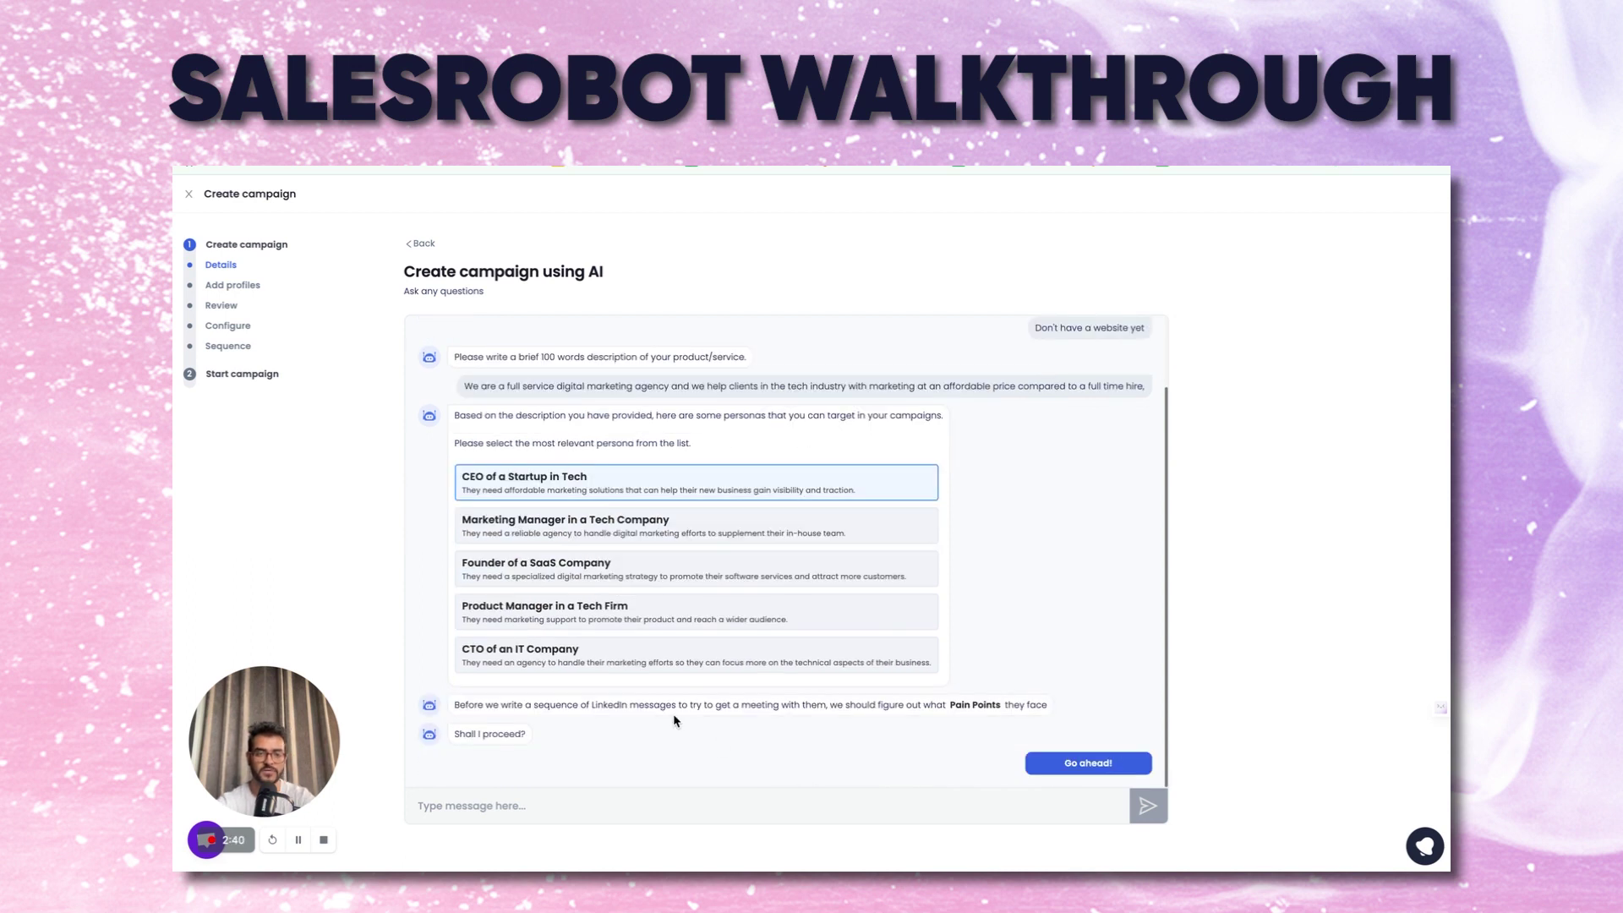
triple_click(673, 710)
click(867, 710)
click(1089, 764)
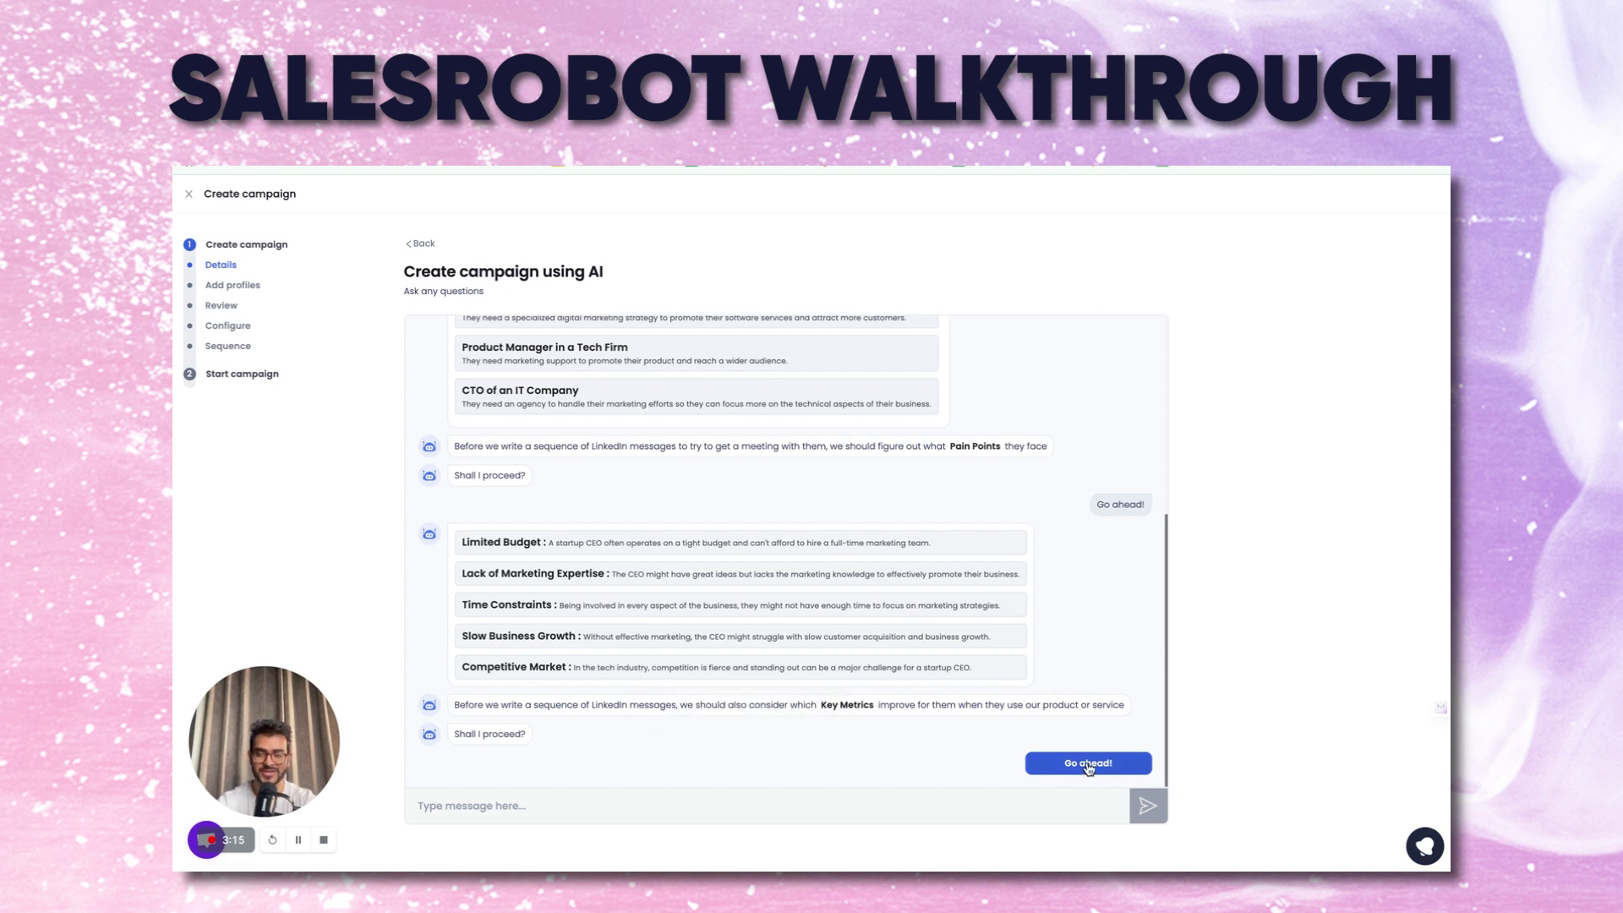
- Have the assistant generate the key metrics, then approve its suggestion to write the first message after a blank connection request
triple_click(851, 707)
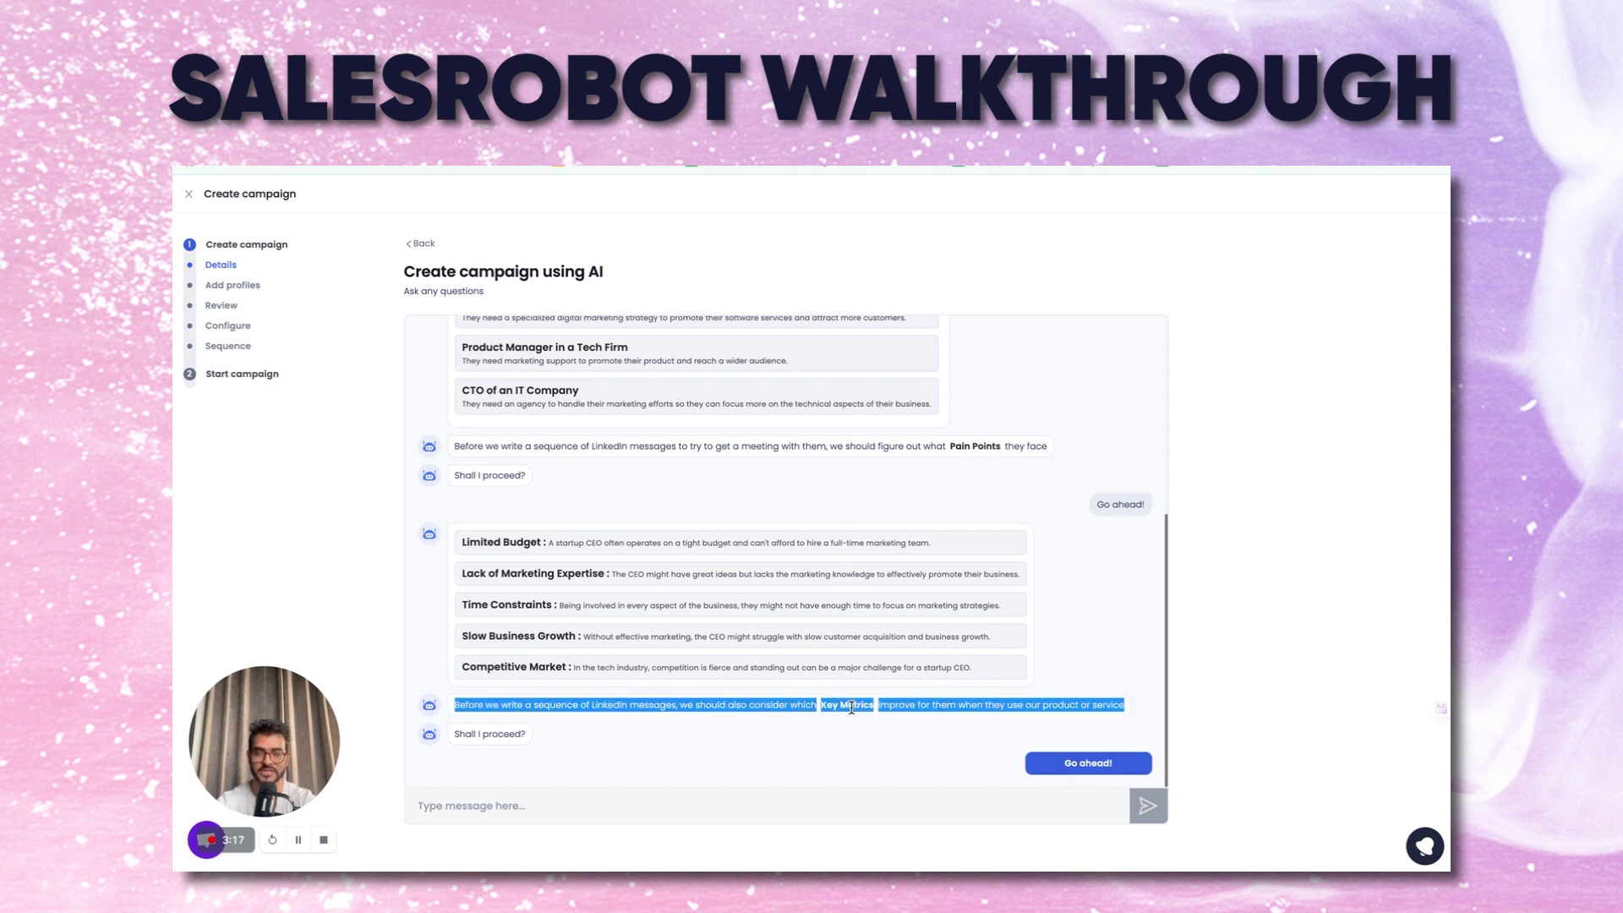
click(1077, 764)
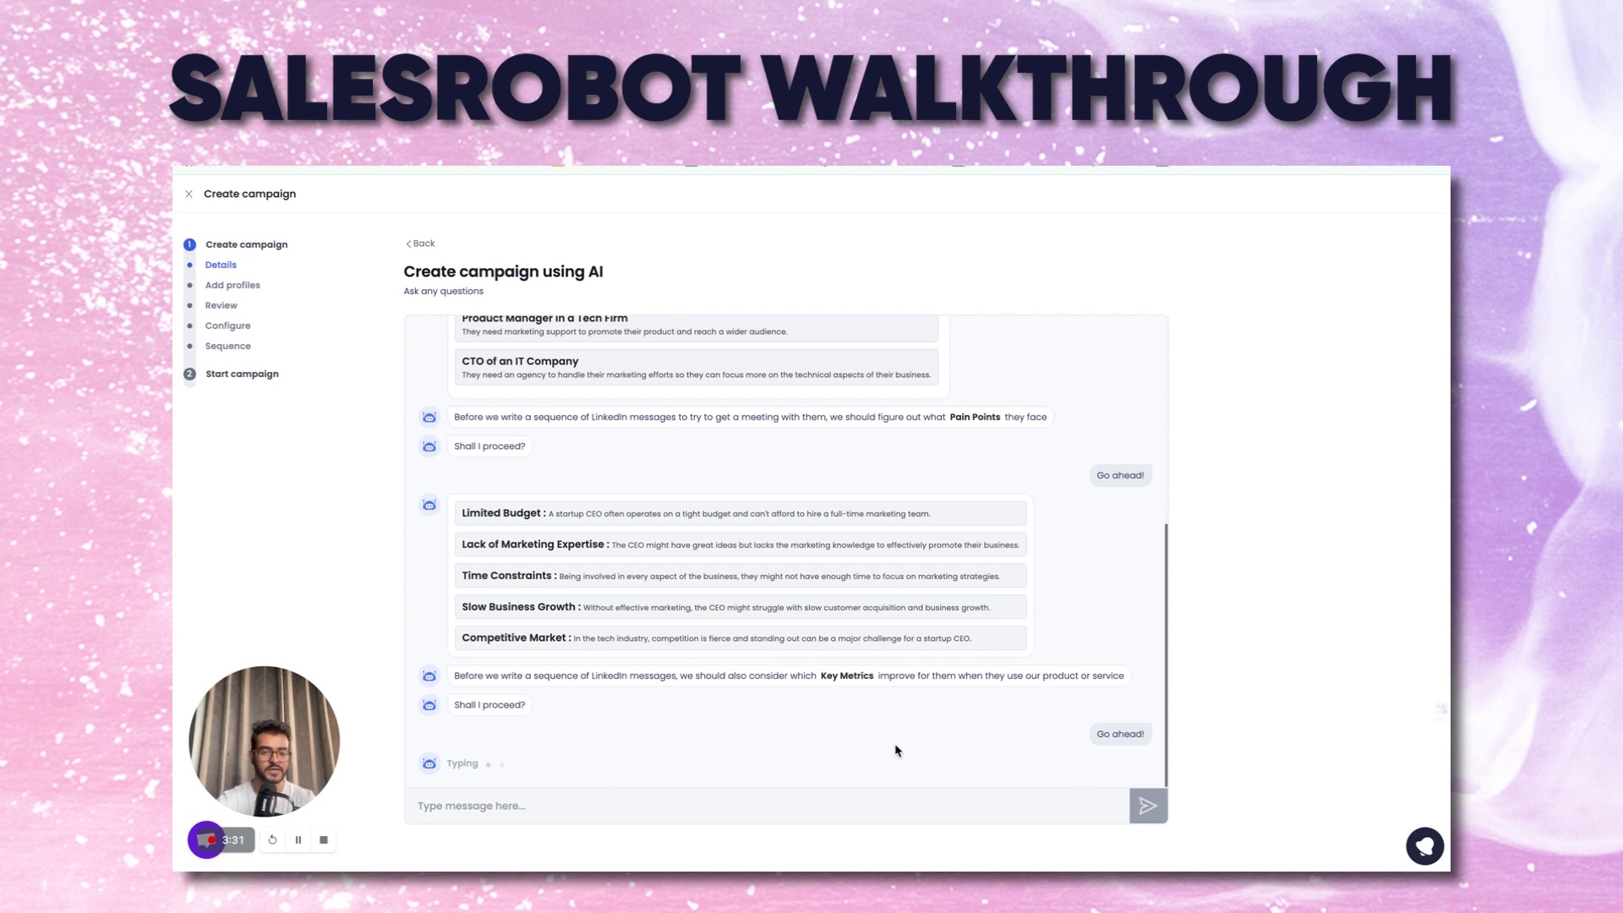
right_click(859, 738)
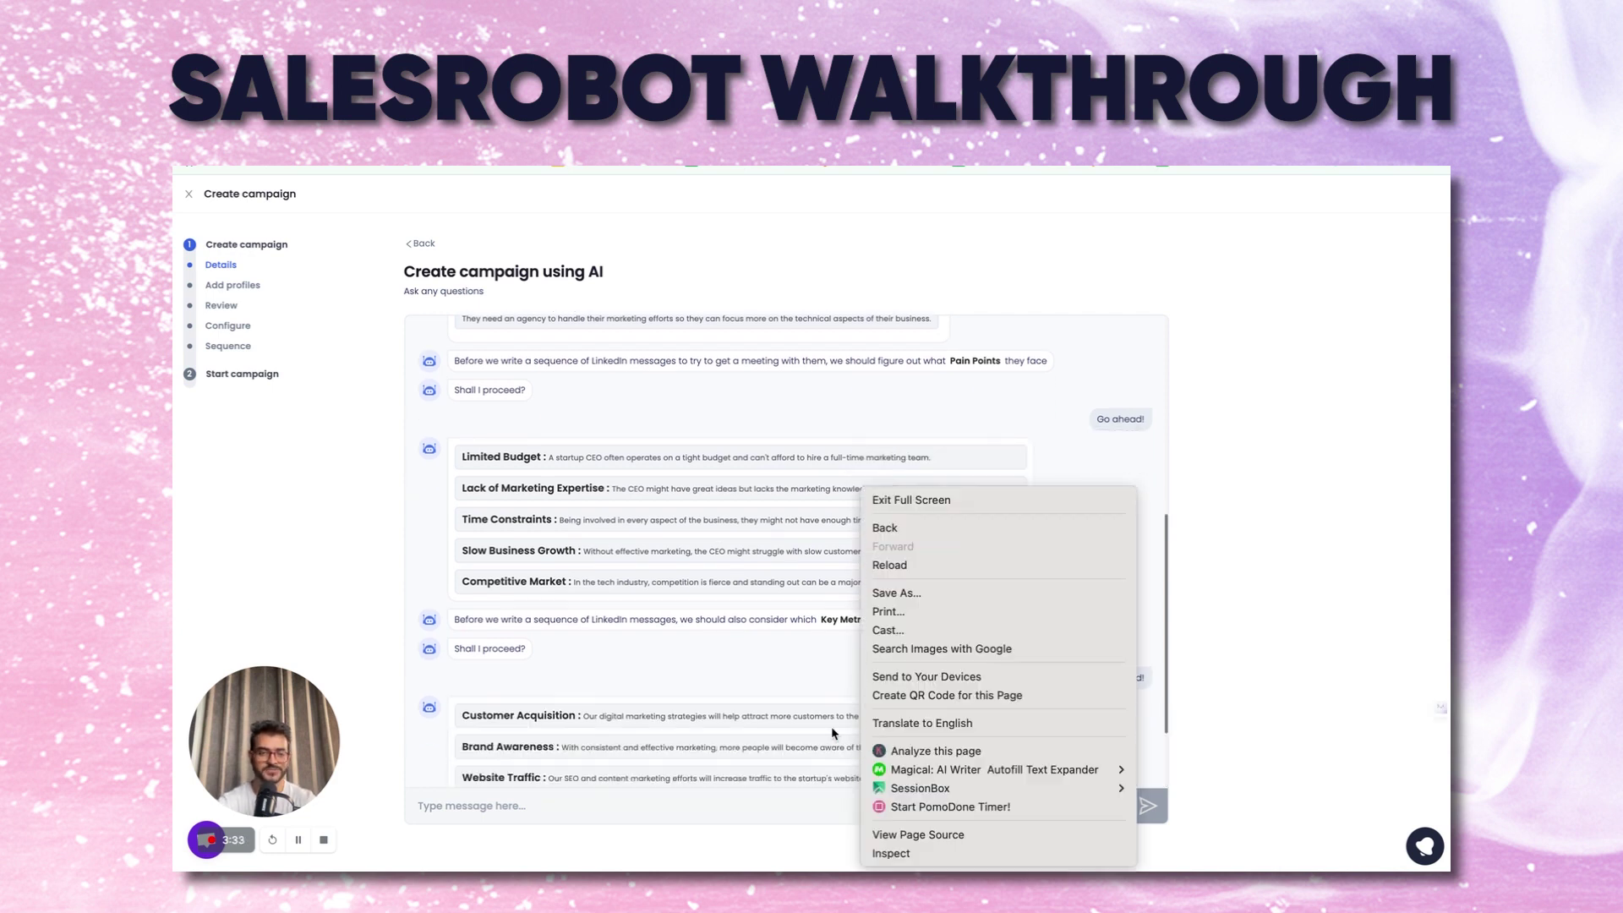
click(685, 595)
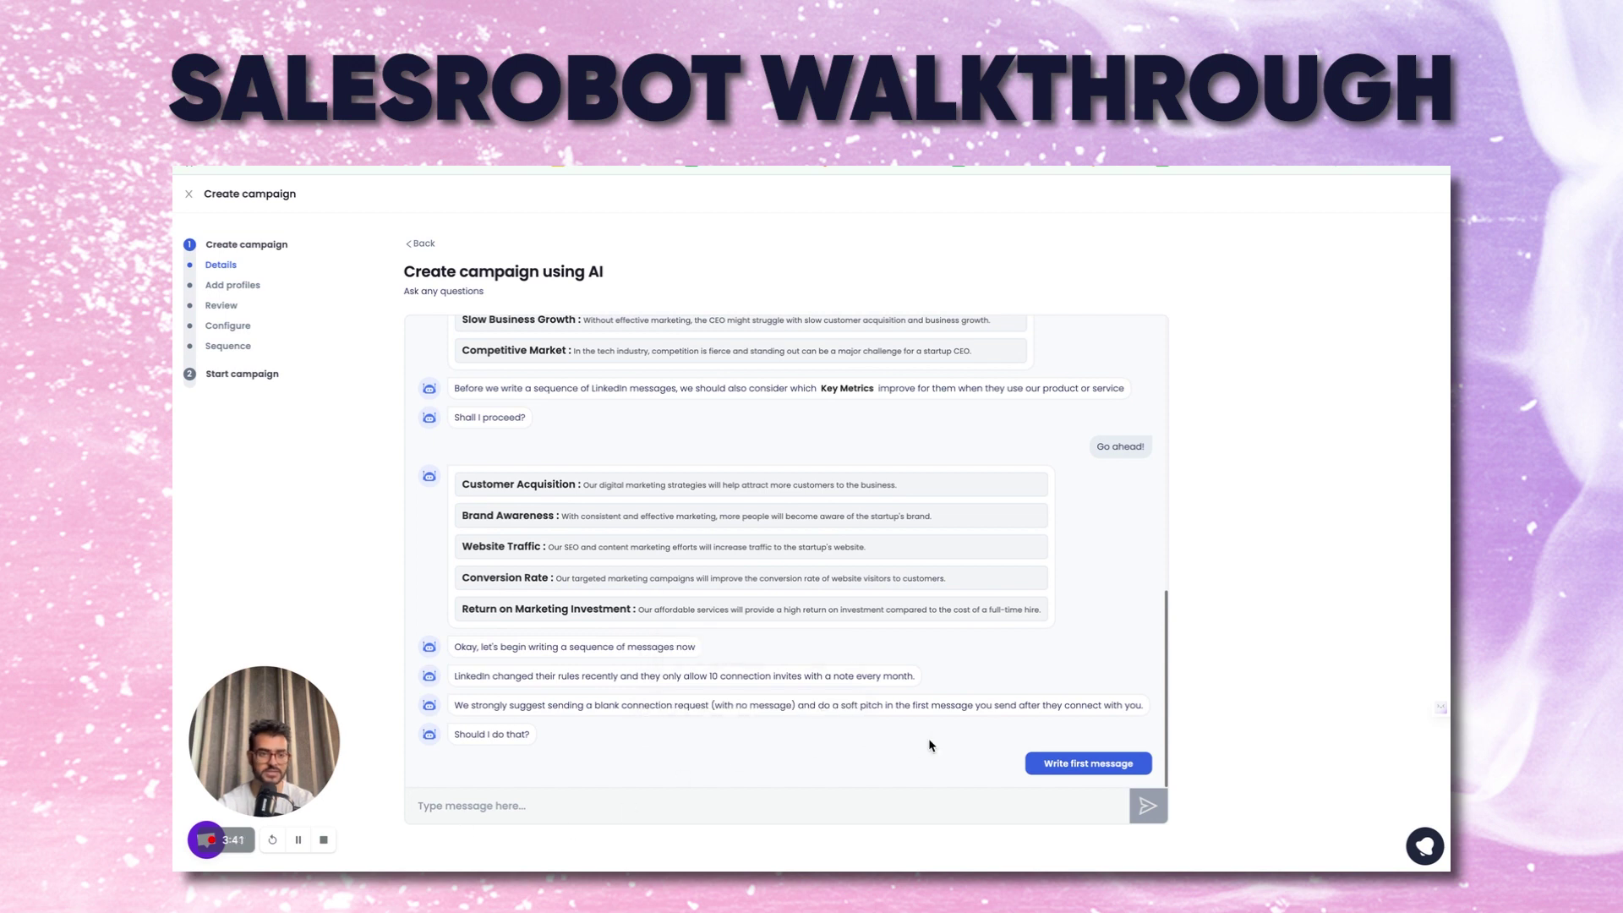
triple_click(744, 701)
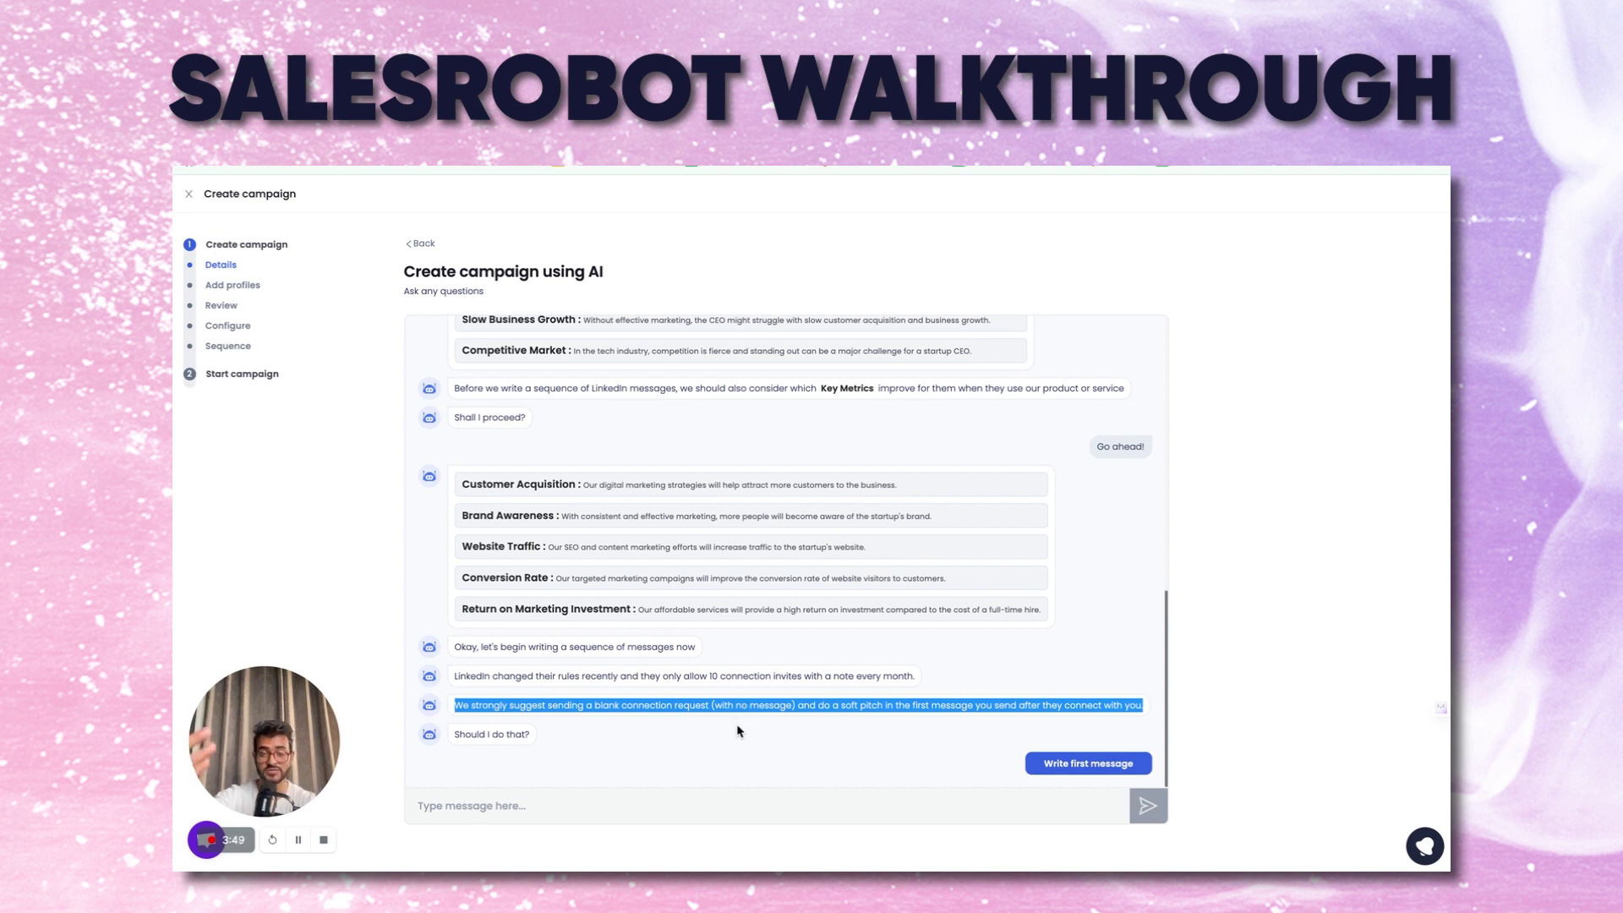
click(1072, 764)
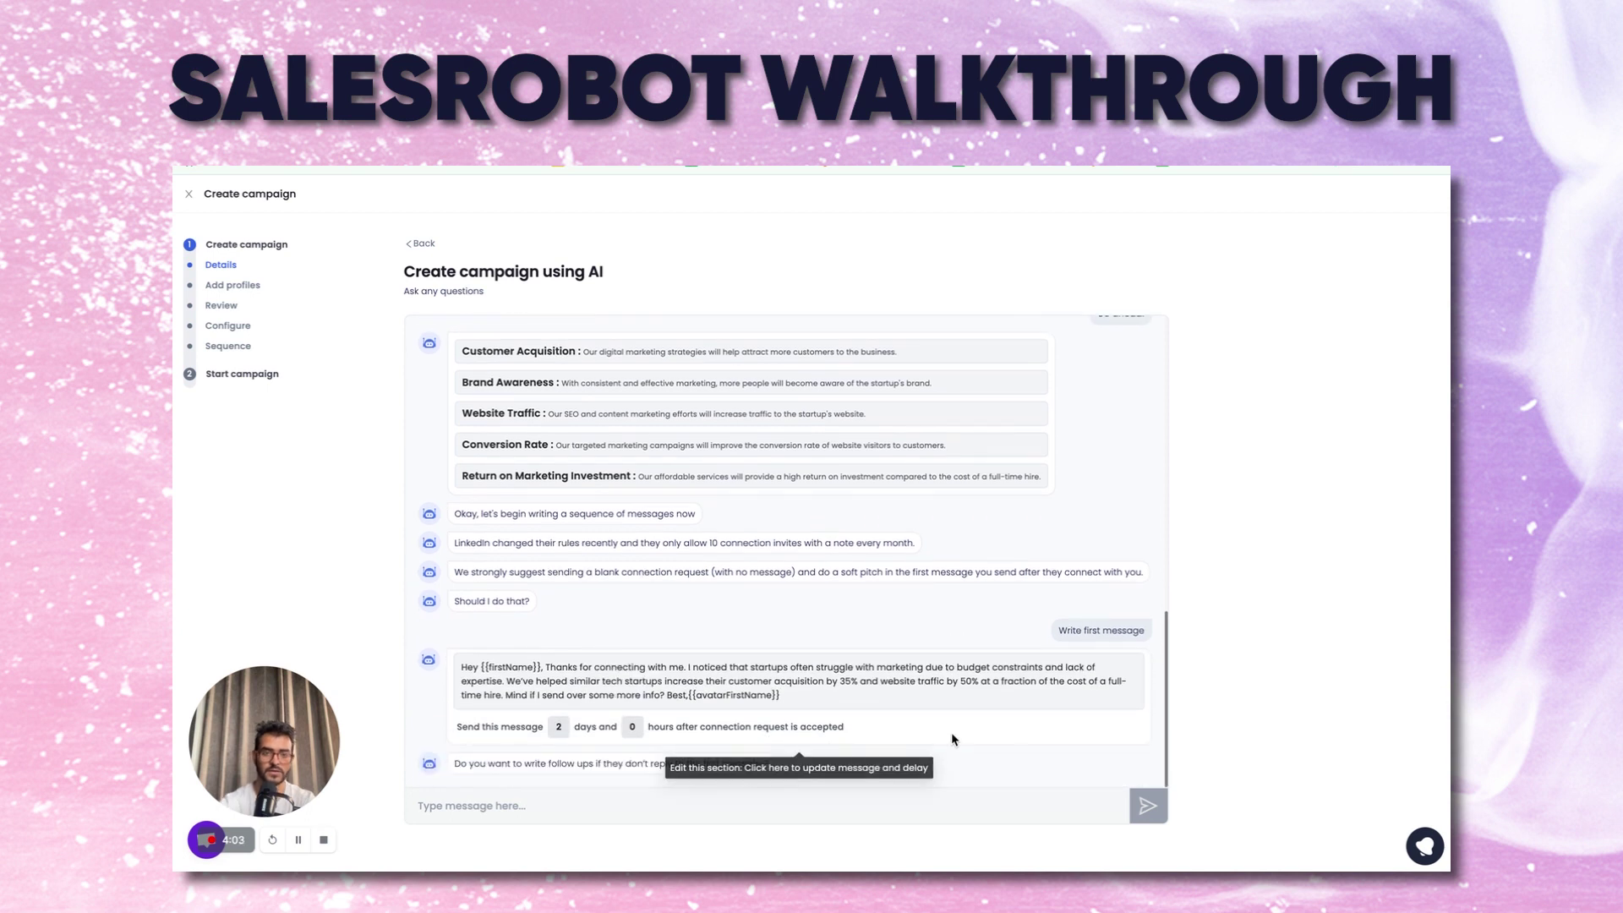
- In the first message, insert a blank line after the greeting and another after "Thanks for connecting with me."
click(606, 691)
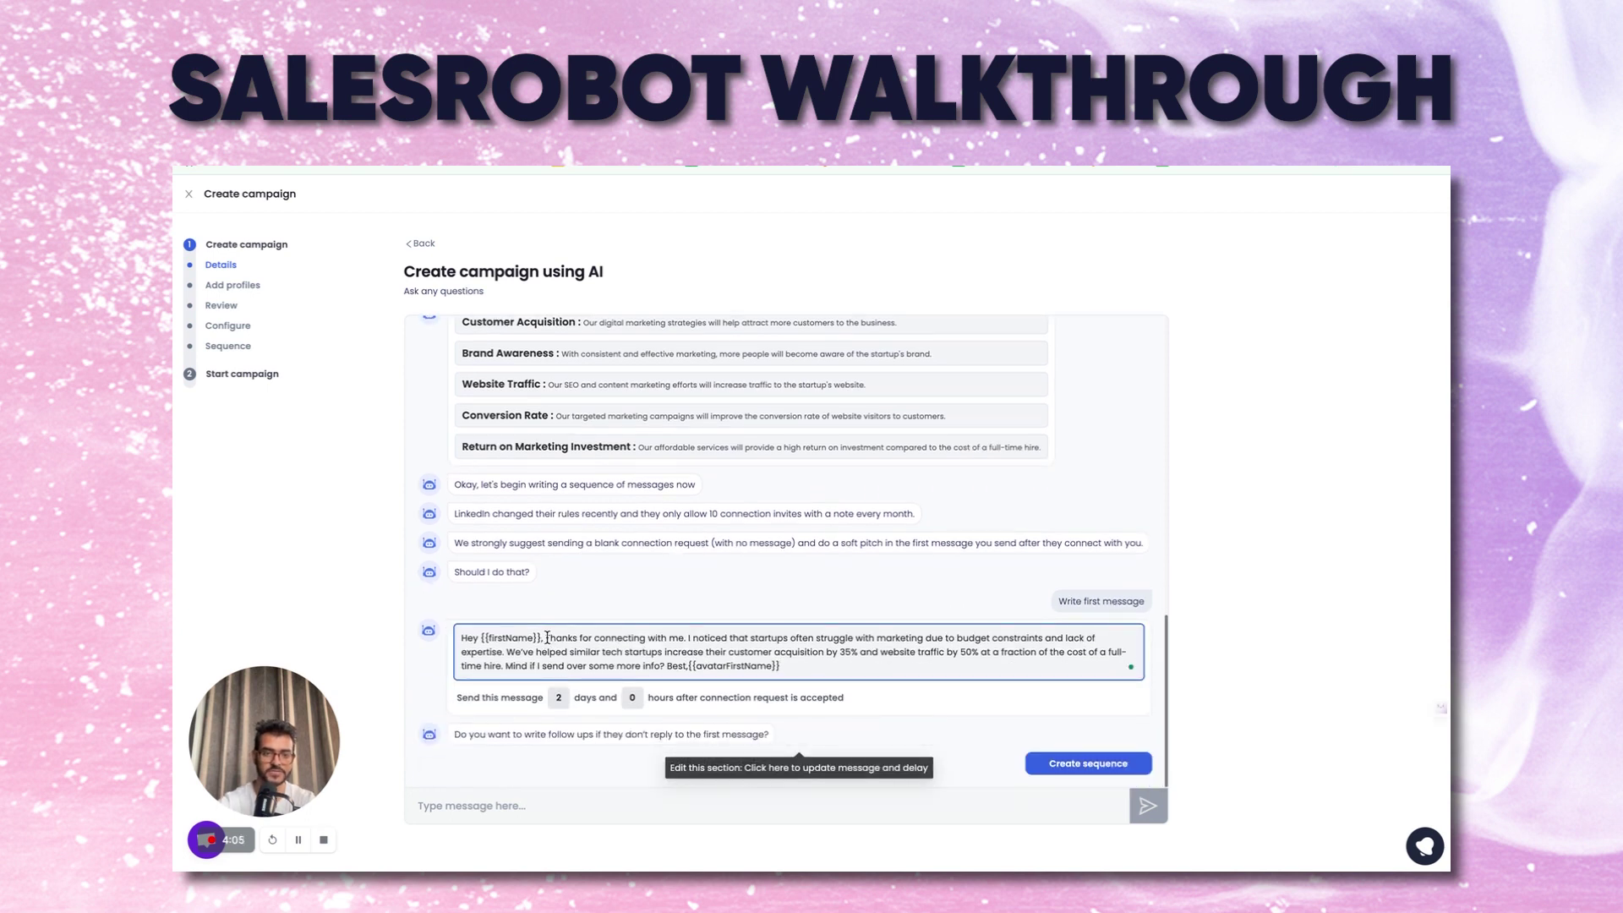
click(545, 638)
key(Return)
key(Return)
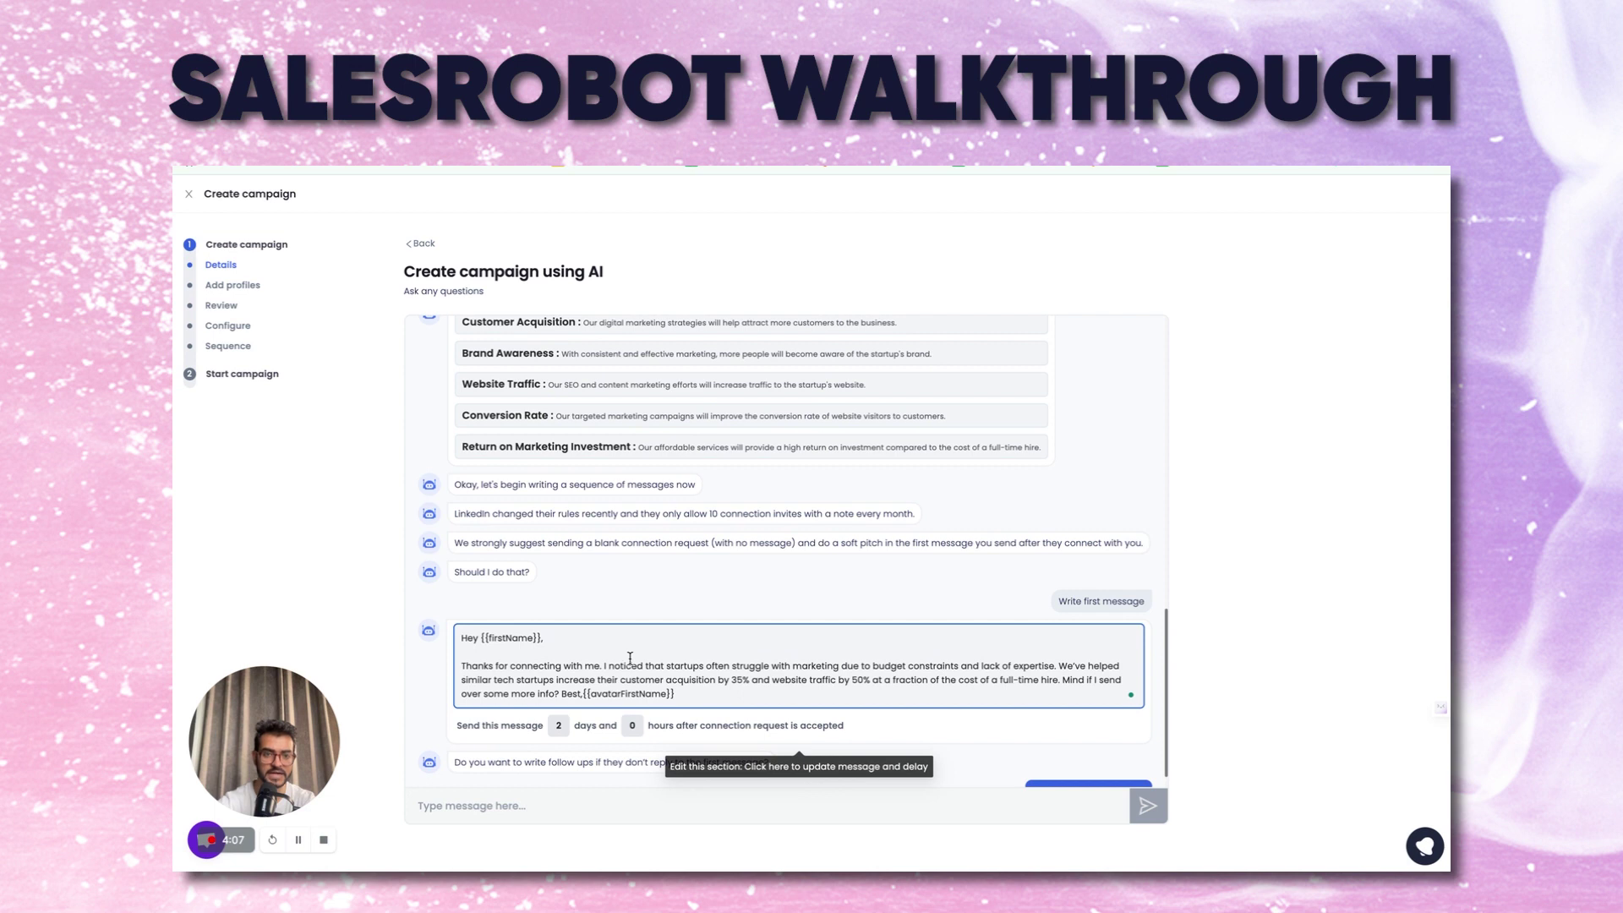
click(604, 666)
key(Return)
key(Return)
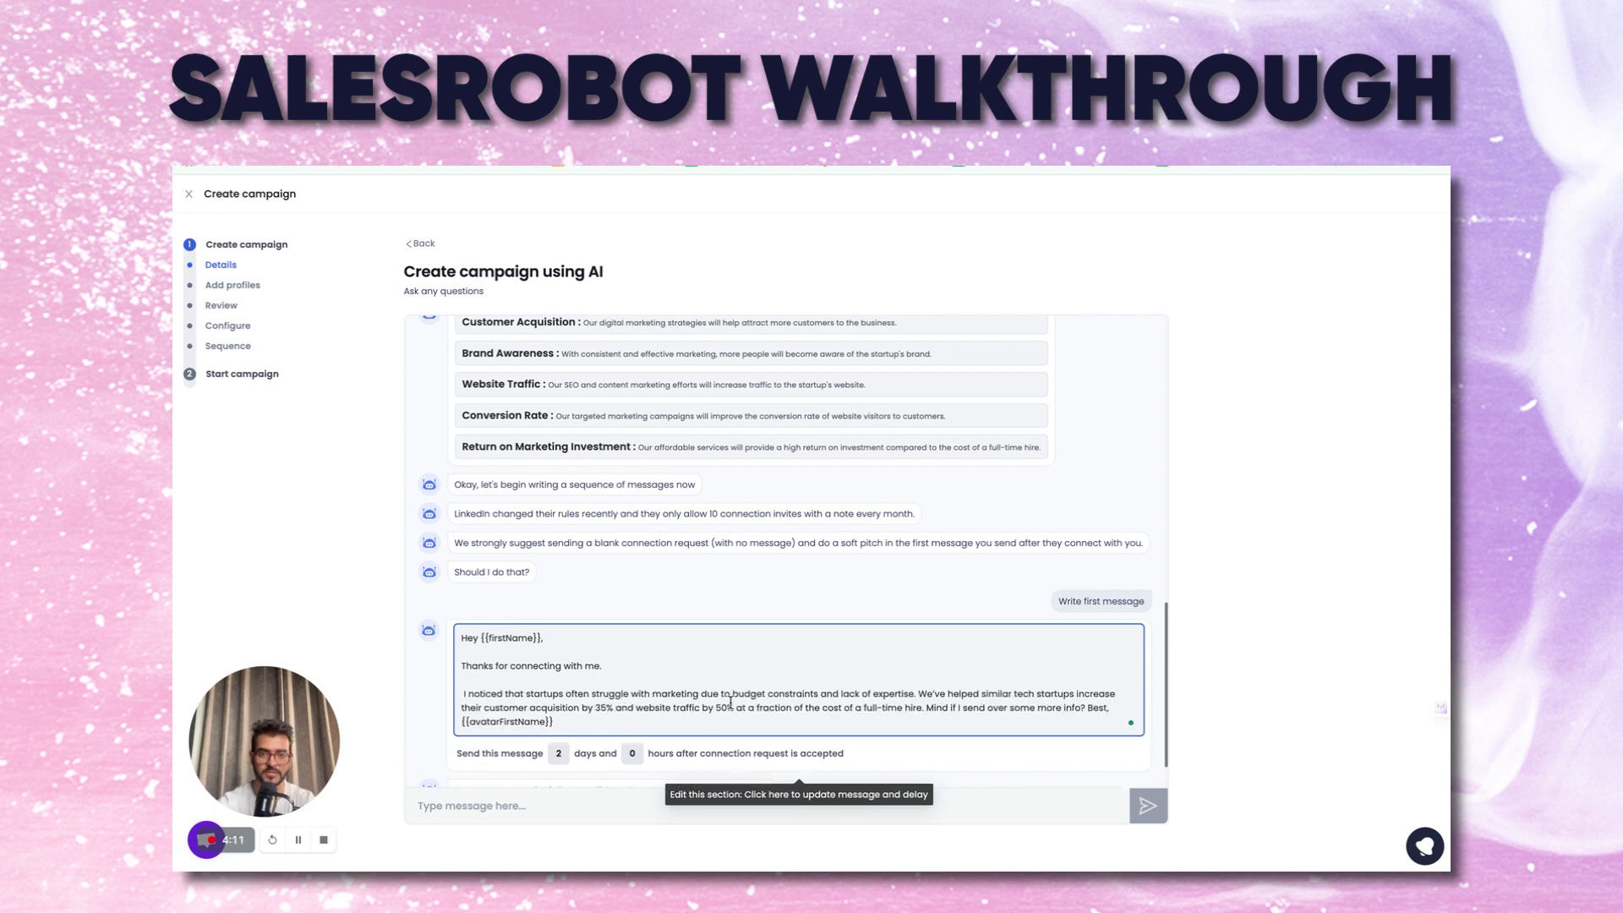
- Break the rest of the message into separate paragraphs before "We've helped", before "Mind if I send" and before the "Best" sign-off
click(919, 694)
key(Return)
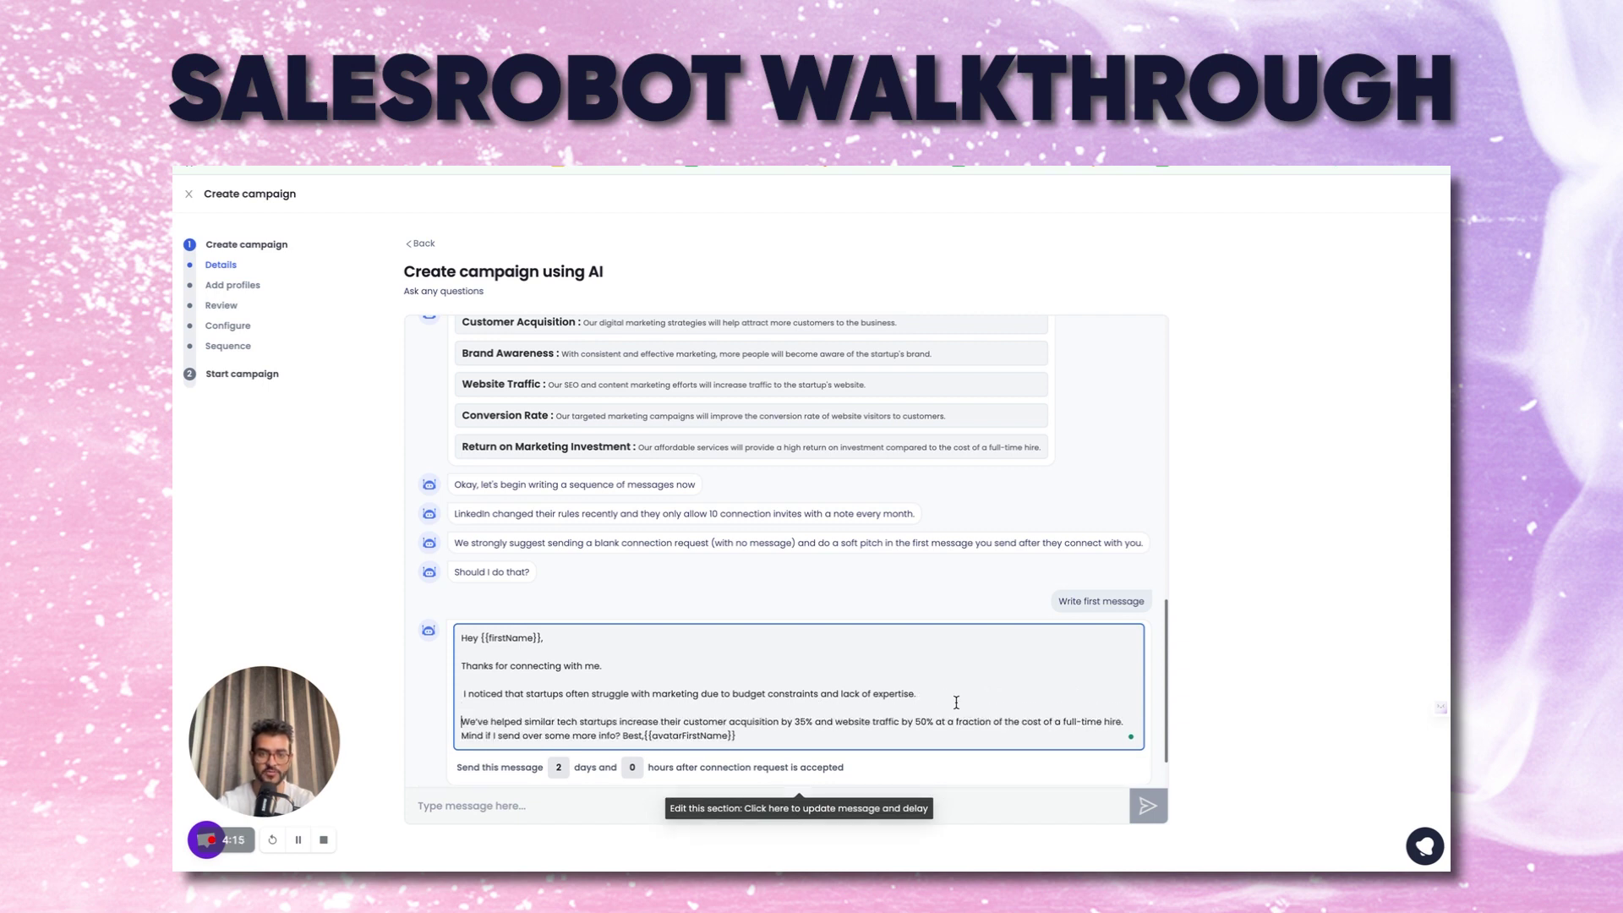
key(Return)
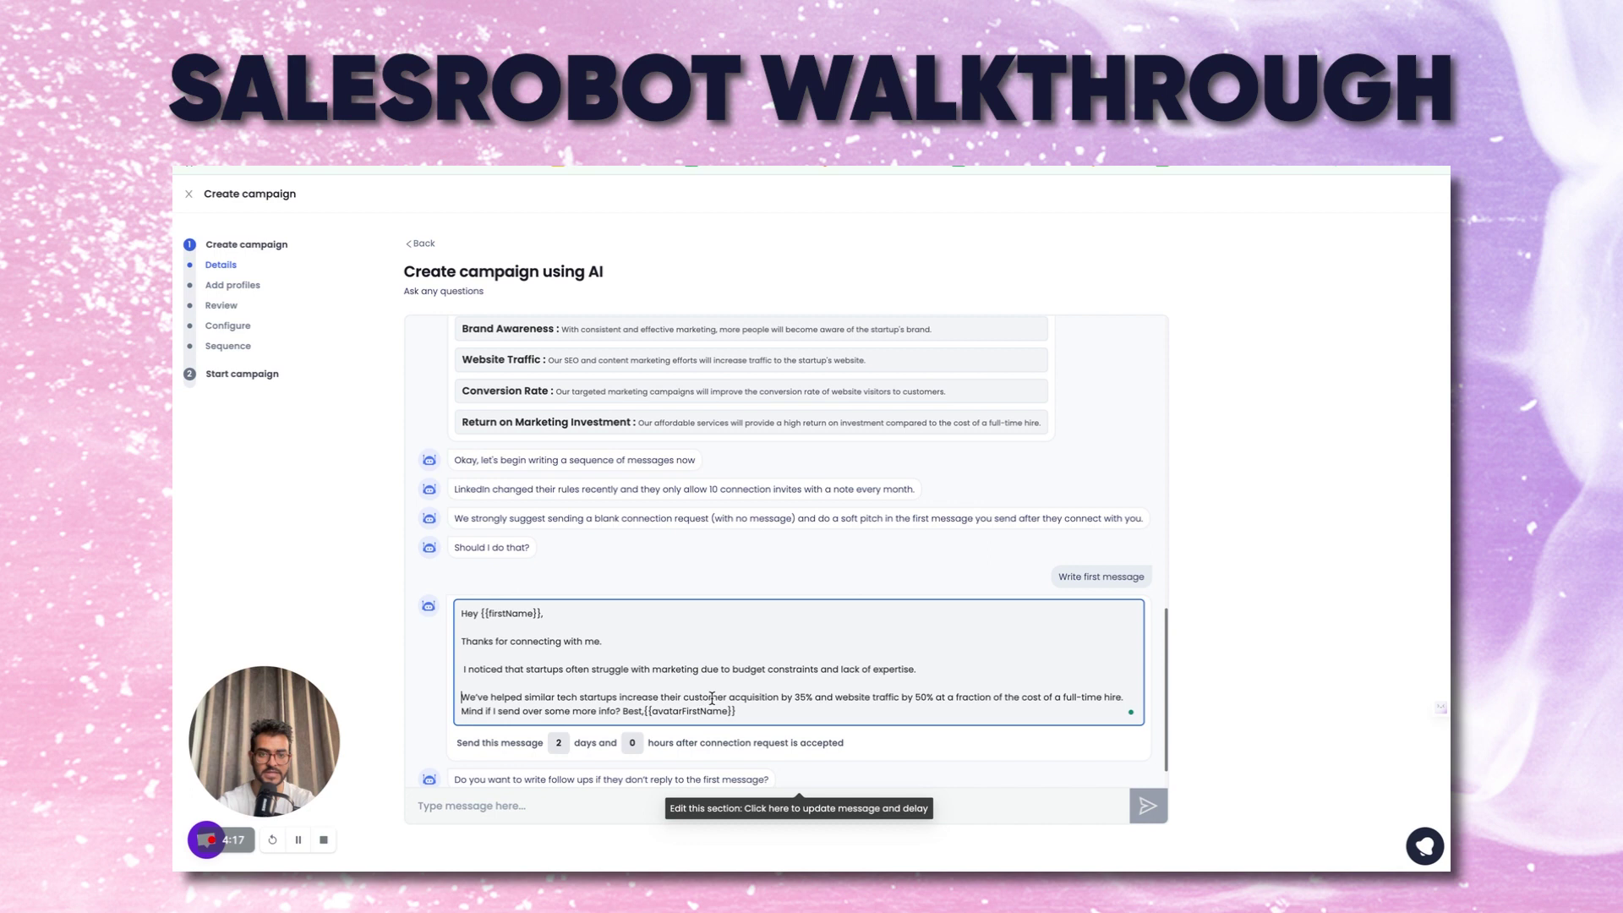
click(1128, 694)
key(Return)
key(Return)
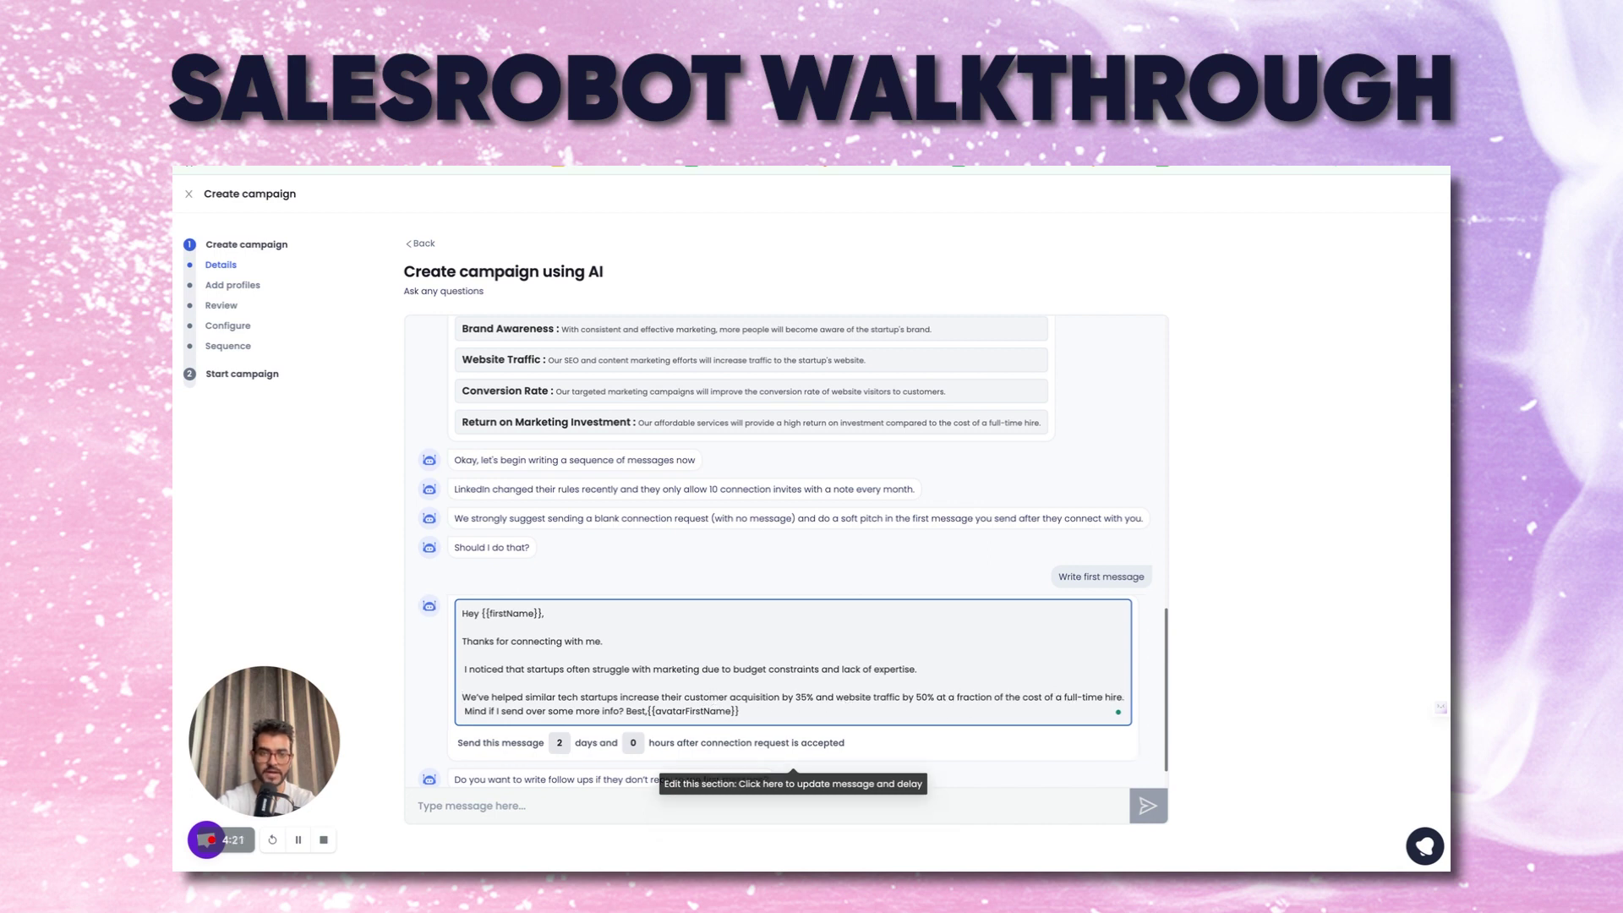
click(627, 725)
key(Return)
key(Return)
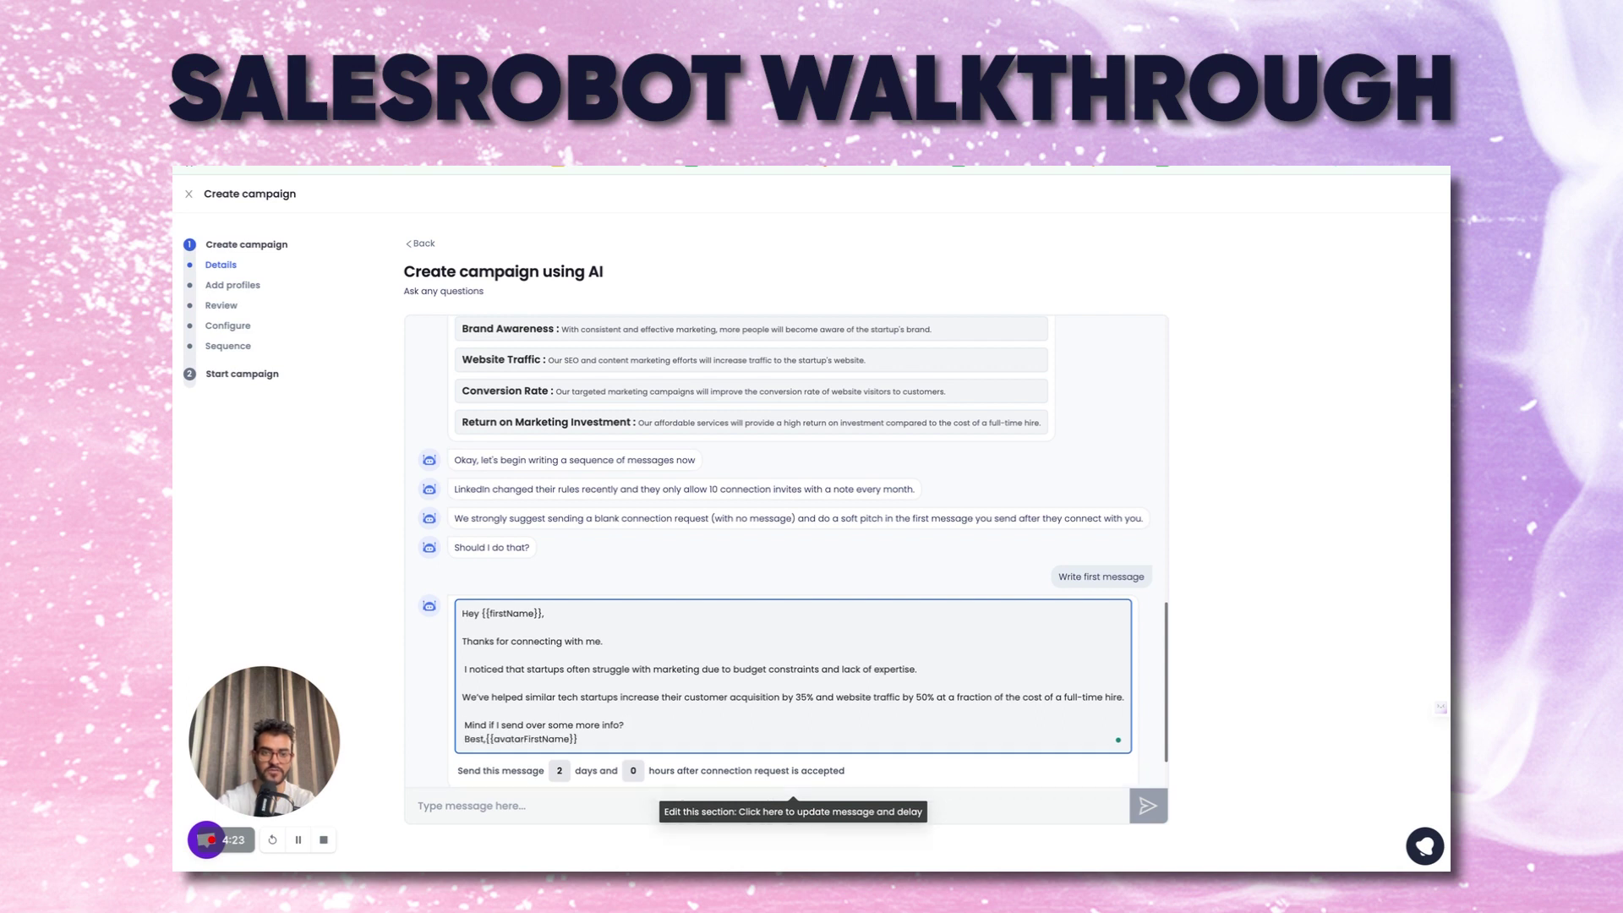
- Set the first message to go out 0 days and 1 hour after the connection request is accepted, and save it
click(565, 704)
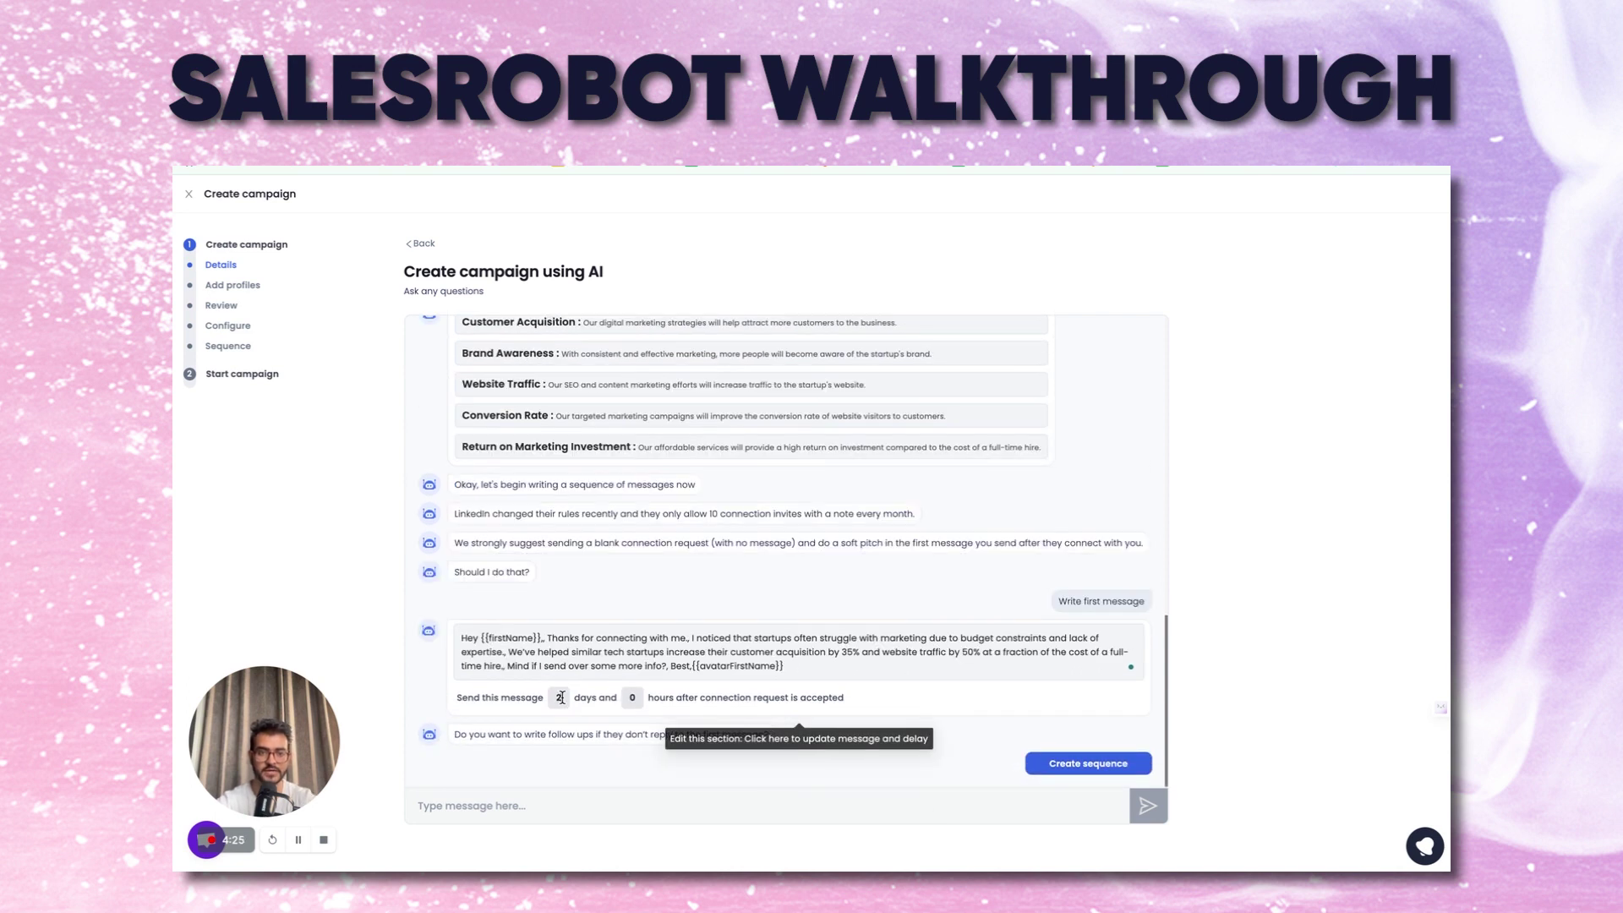
key(BackSpace)
text(0)
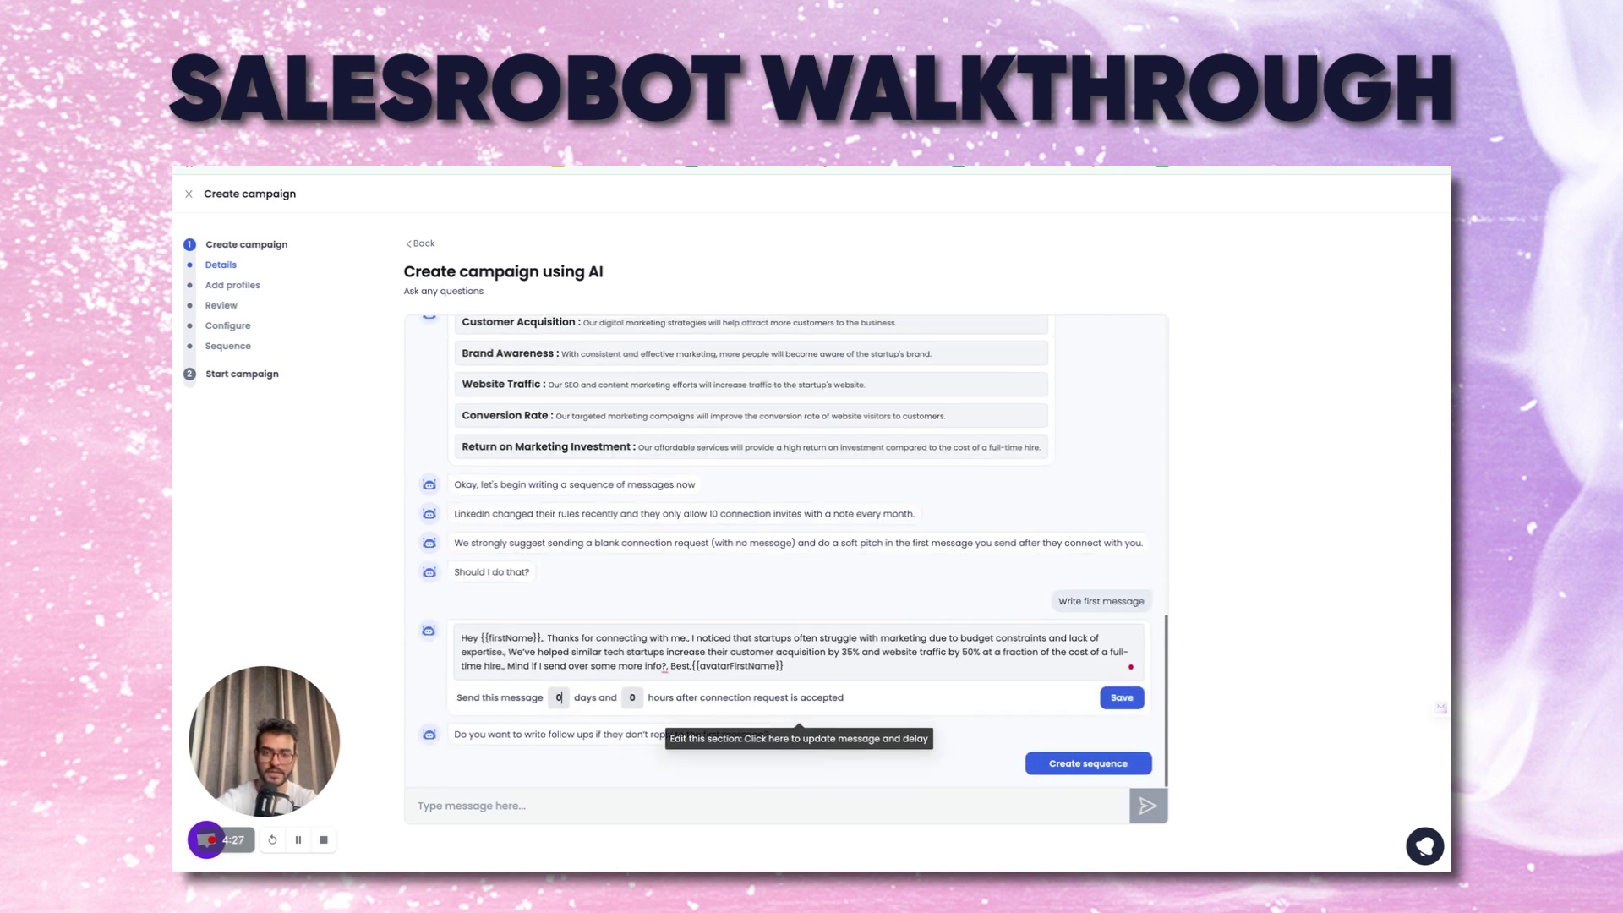
click(634, 699)
key(BackSpace)
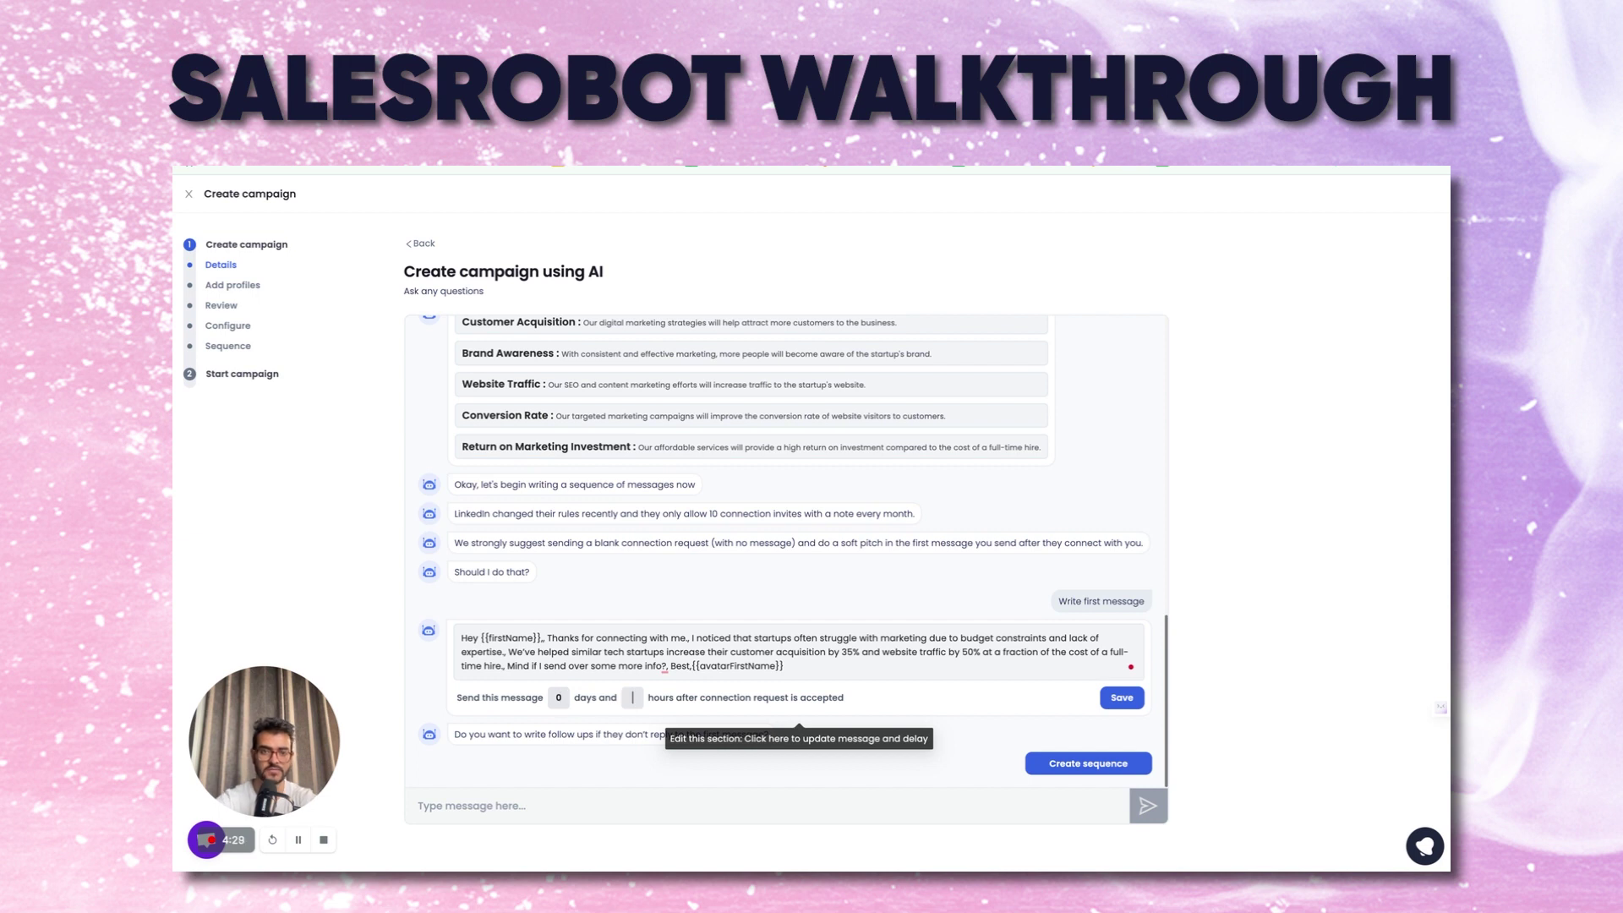
text(1)
click(1121, 699)
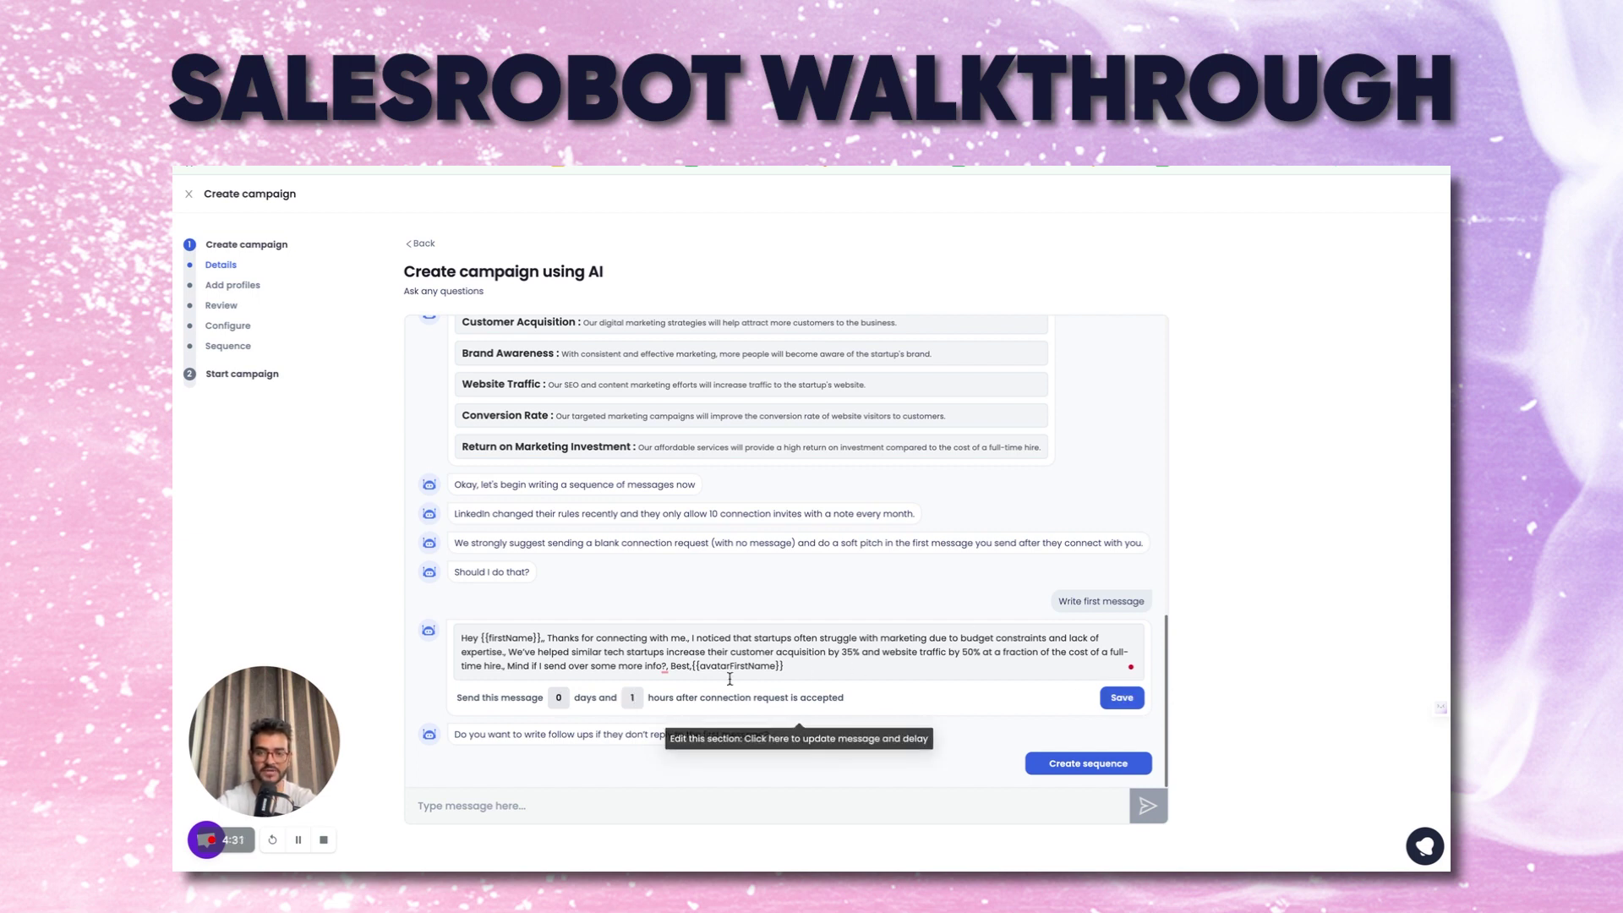
- Have the assistant create the sequence of follow-ups for prospects who don't reply to the first message
triple_click(559, 734)
double_click(560, 734)
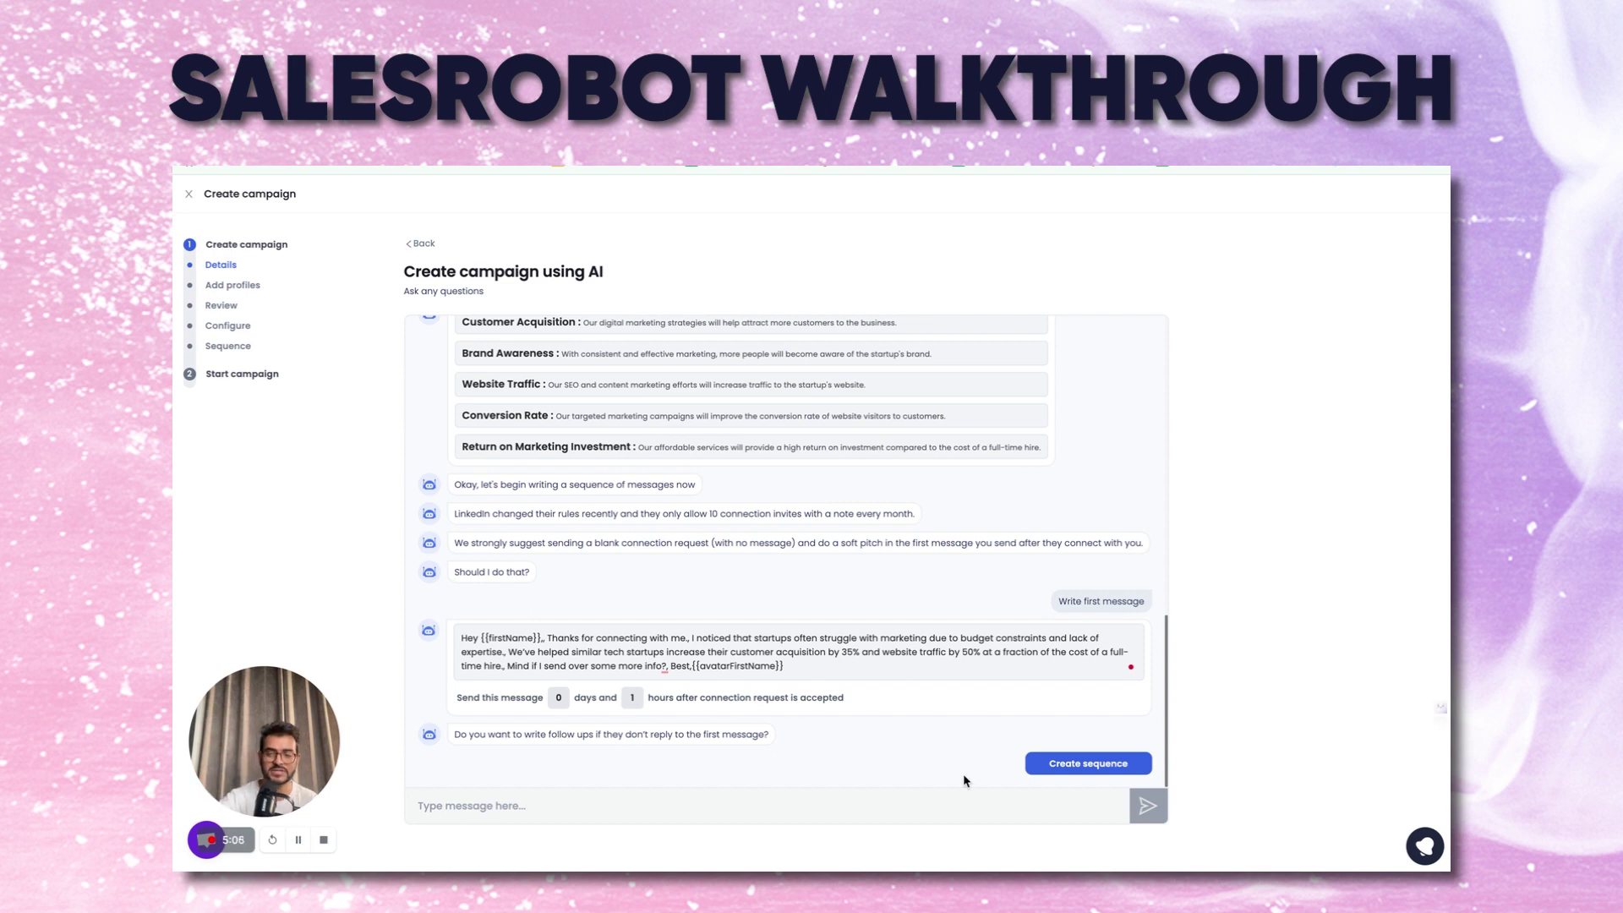
click(1087, 764)
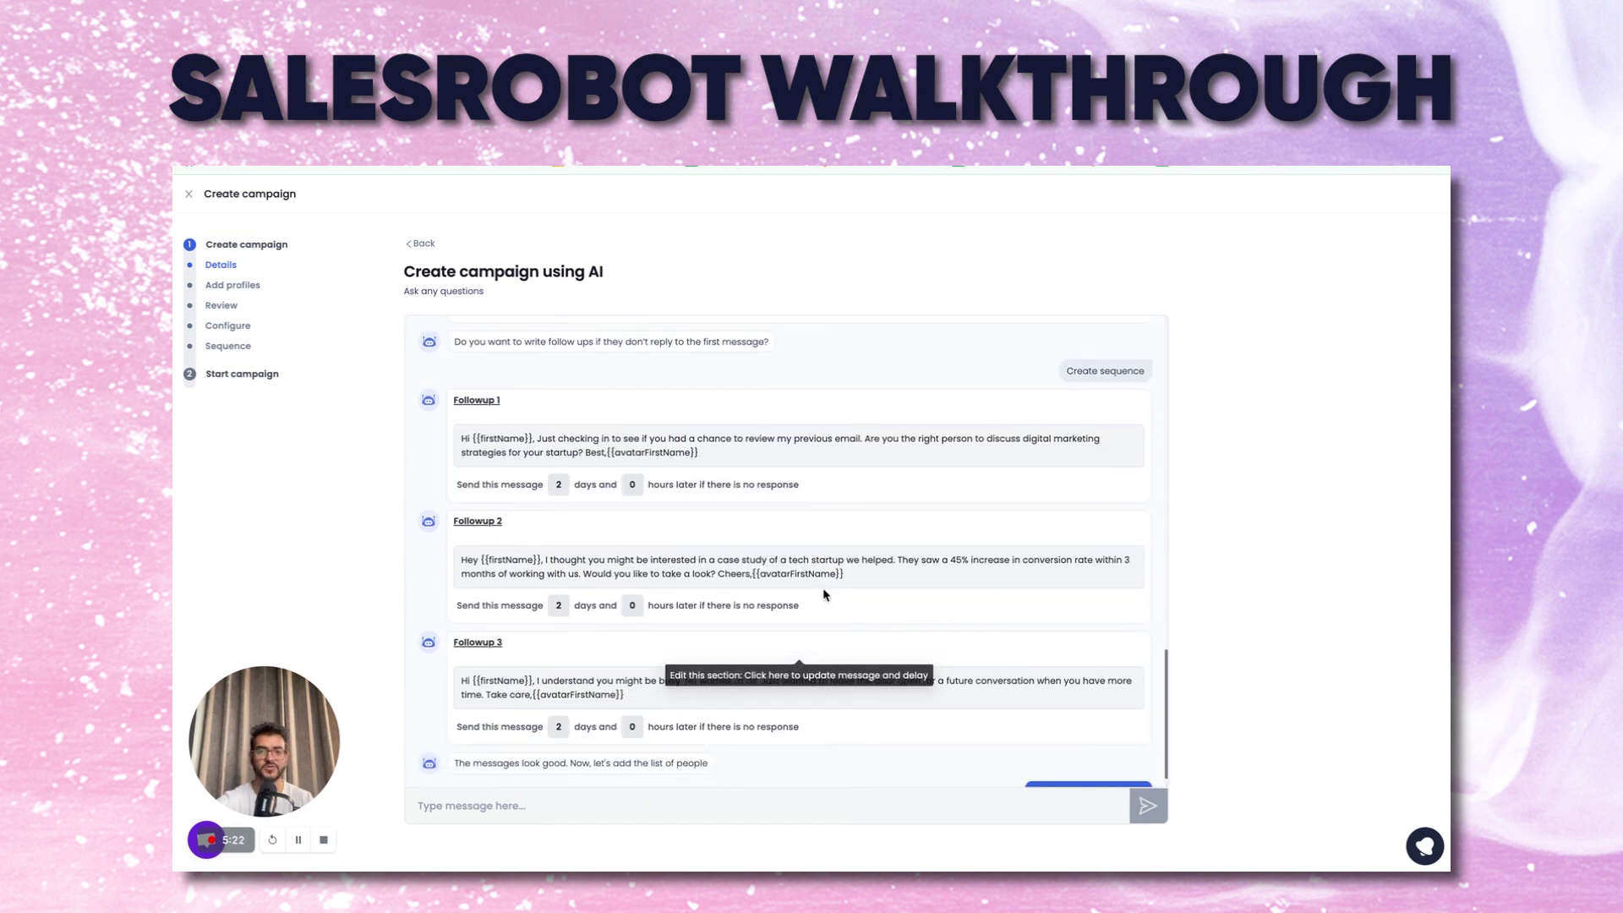
- In the Followup 1 text, replace the word "email" with "message"
triple_click(515, 415)
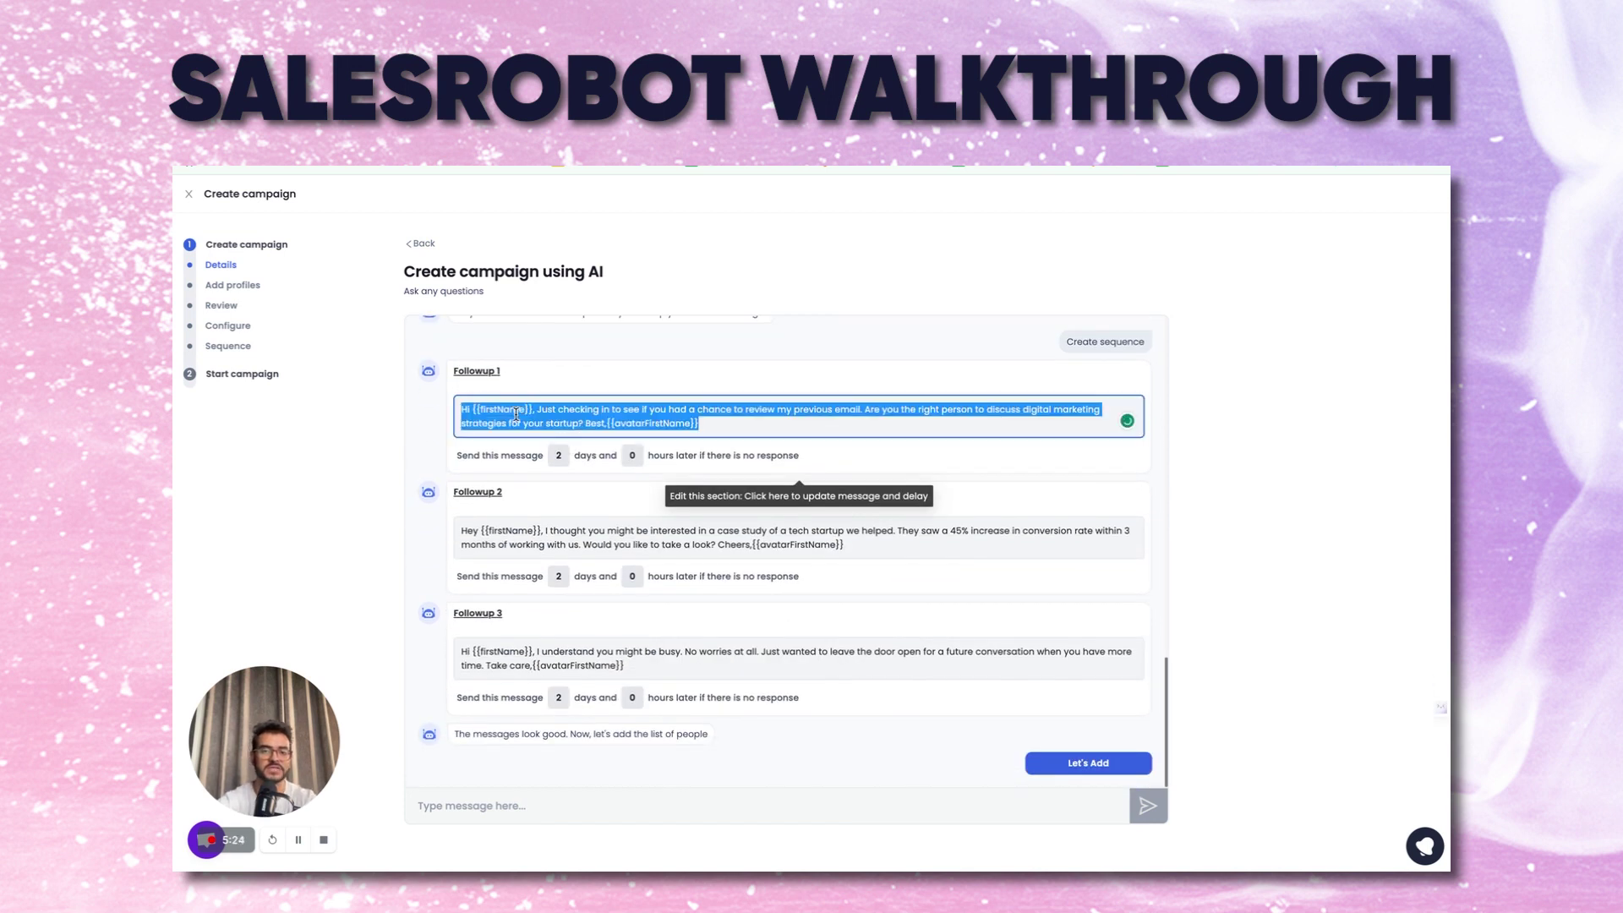
triple_click(615, 423)
triple_click(614, 423)
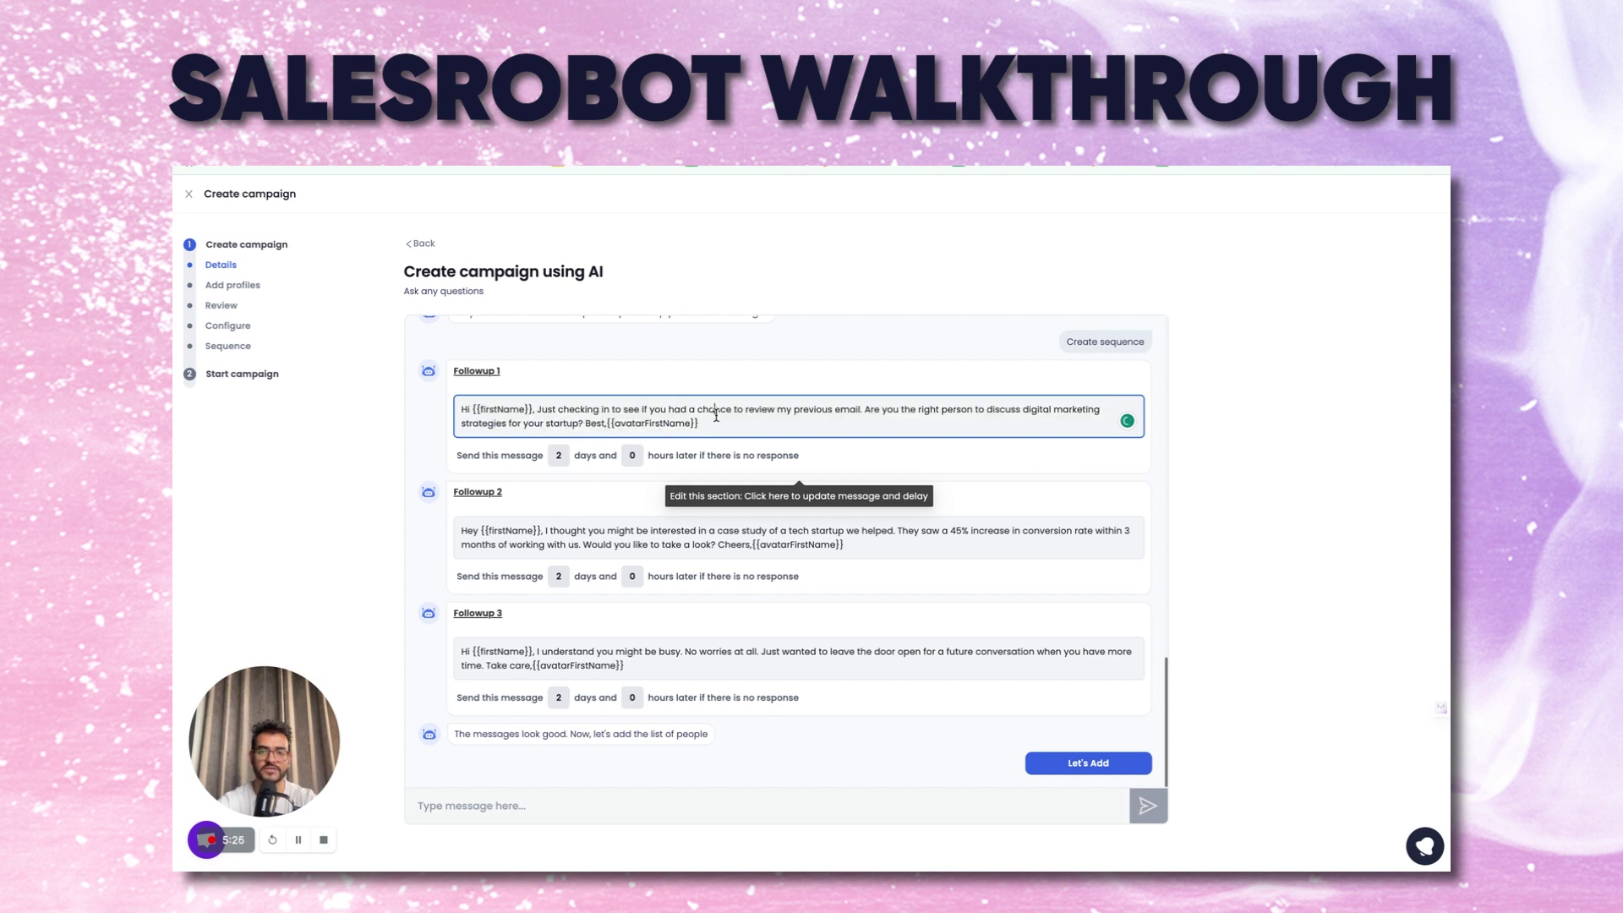
double_click(848, 410)
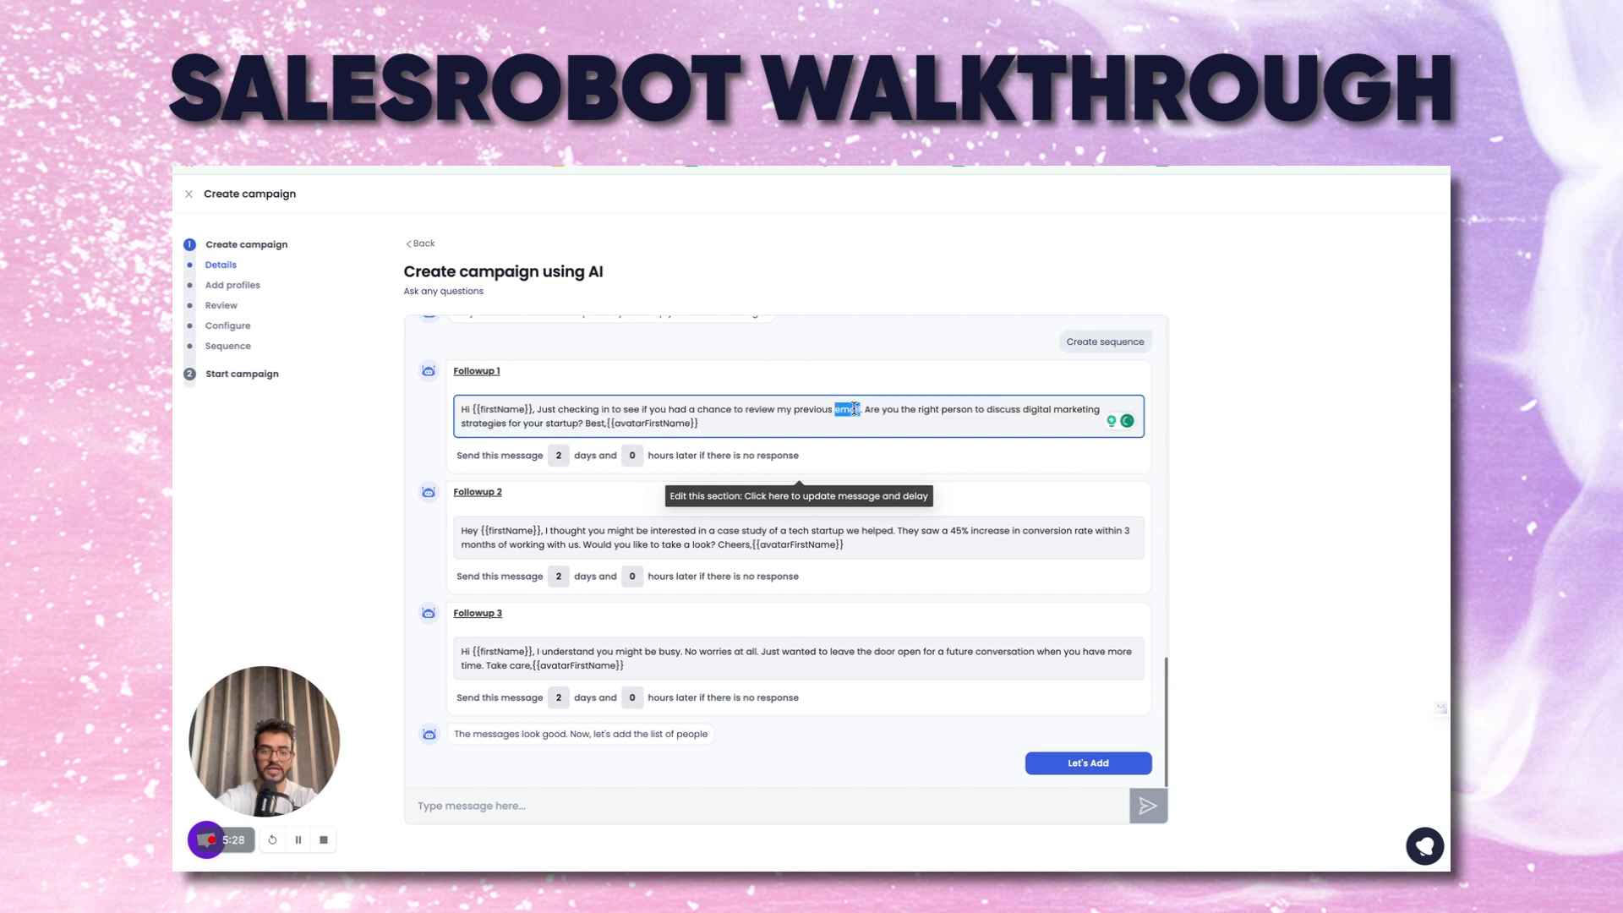
text(message)
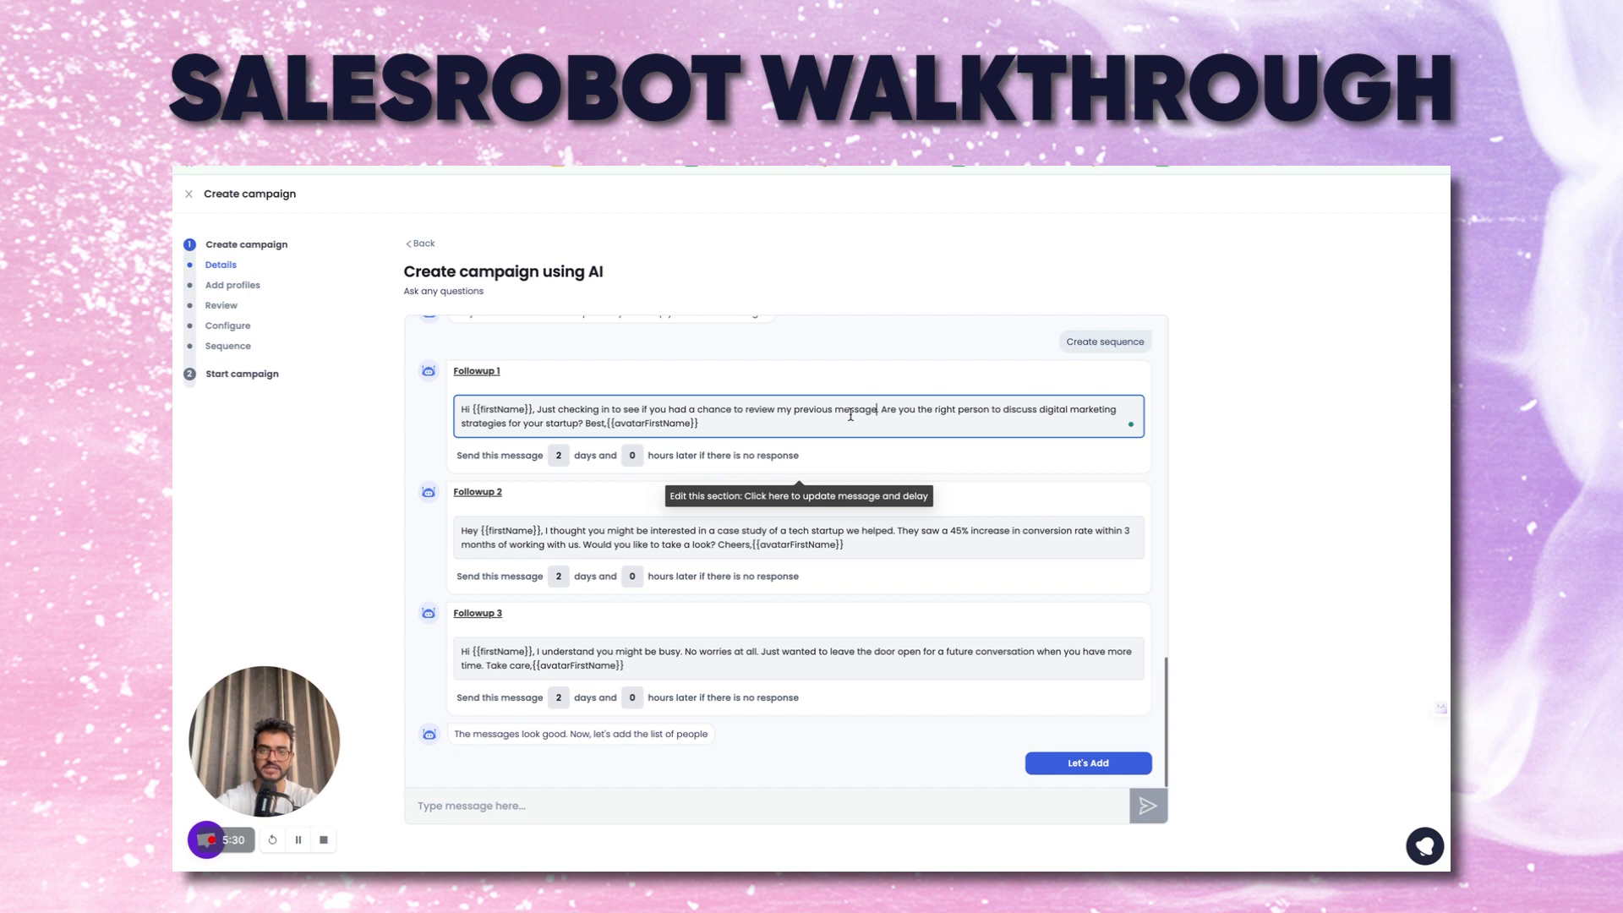
click(1076, 422)
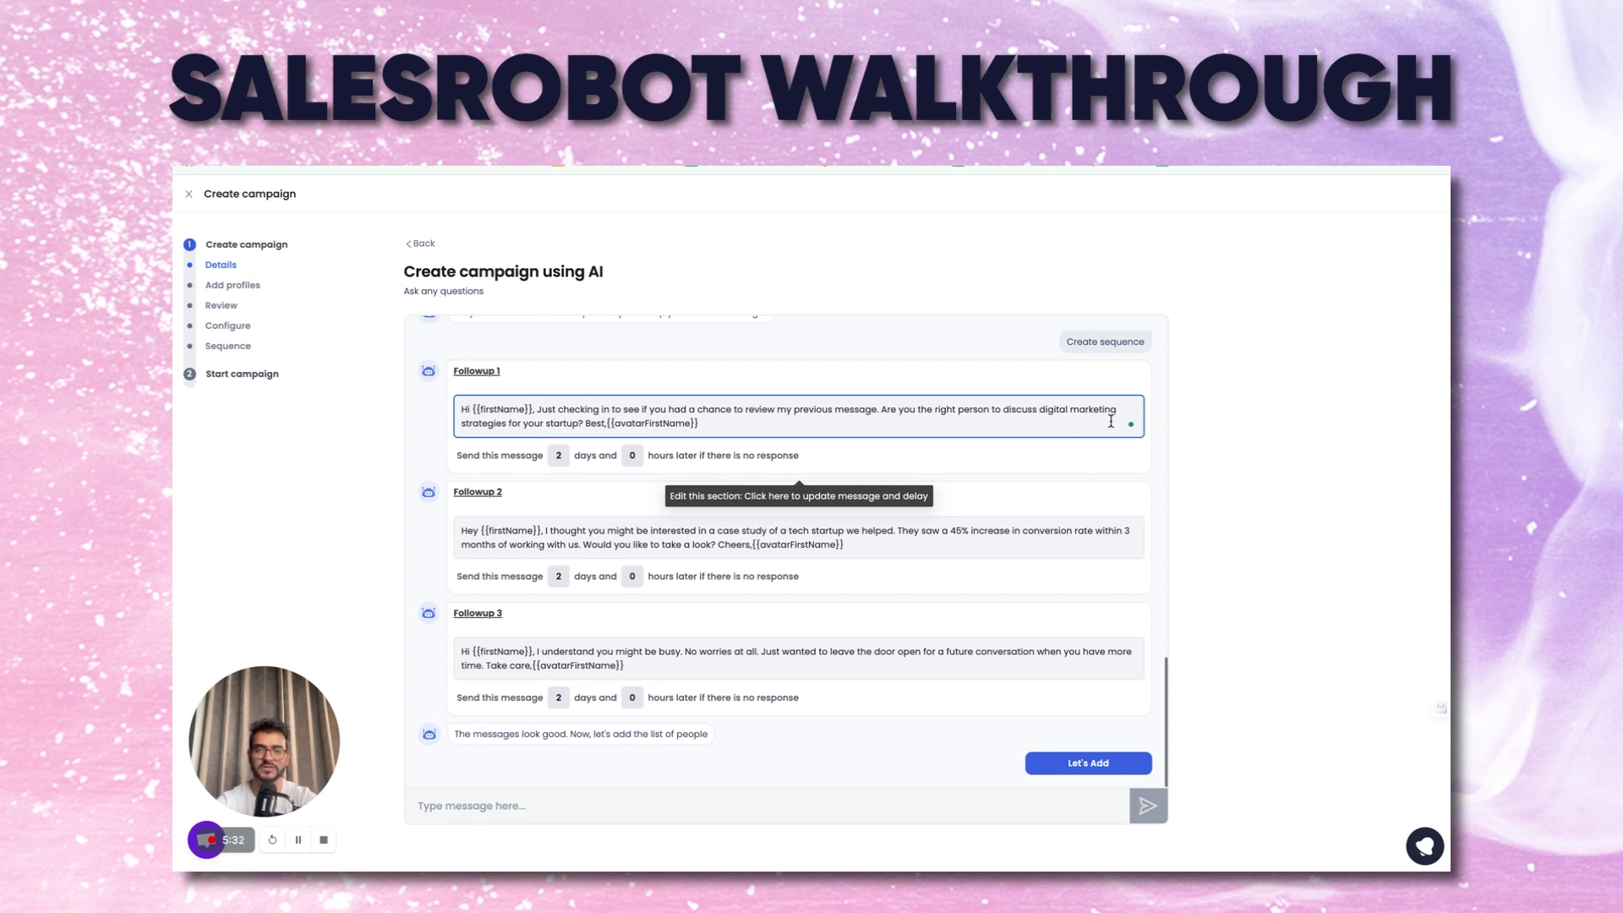
- Review the wording of Followup 2 and Followup 3, and the sending delay under Followup 1
click(654, 524)
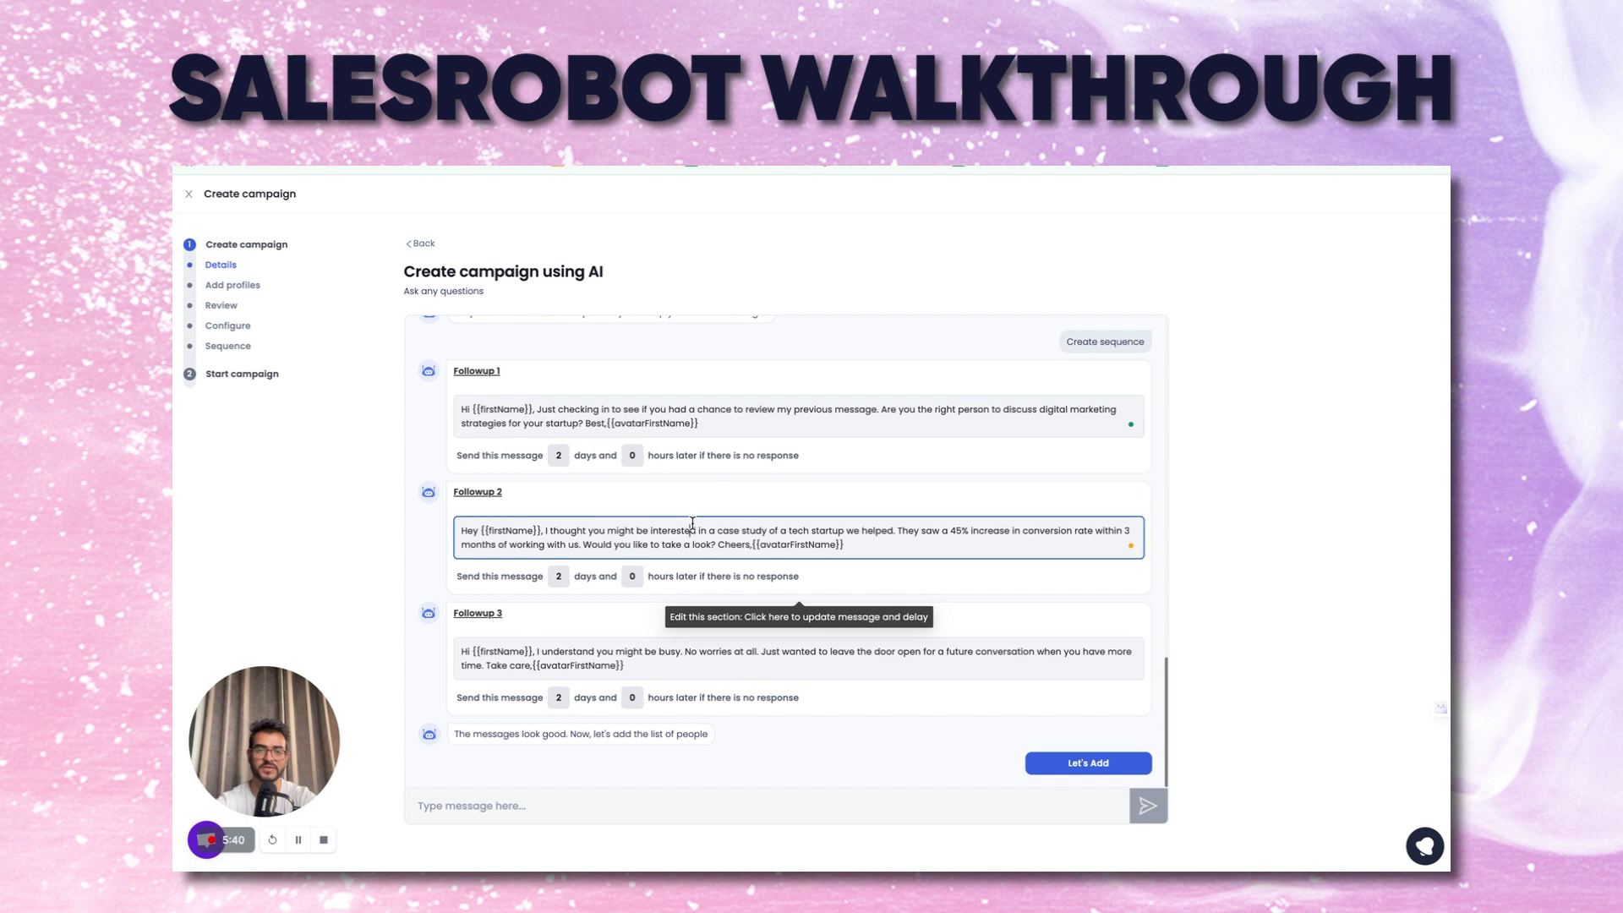
double_click(692, 530)
click(692, 530)
triple_click(602, 651)
key(Right)
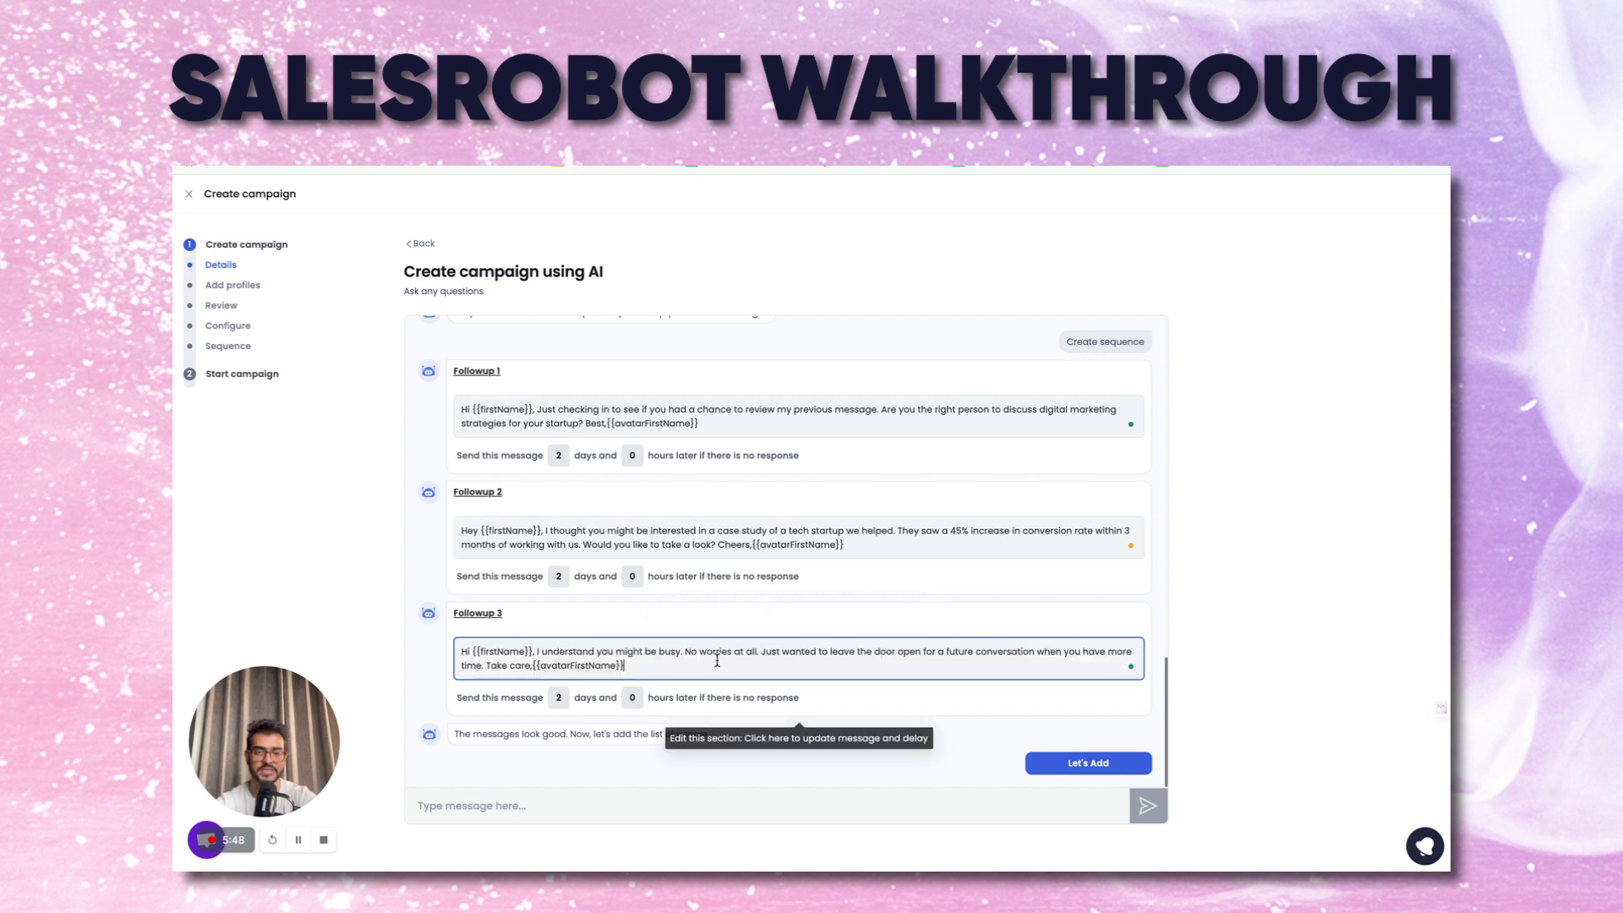
triple_click(717, 660)
double_click(843, 653)
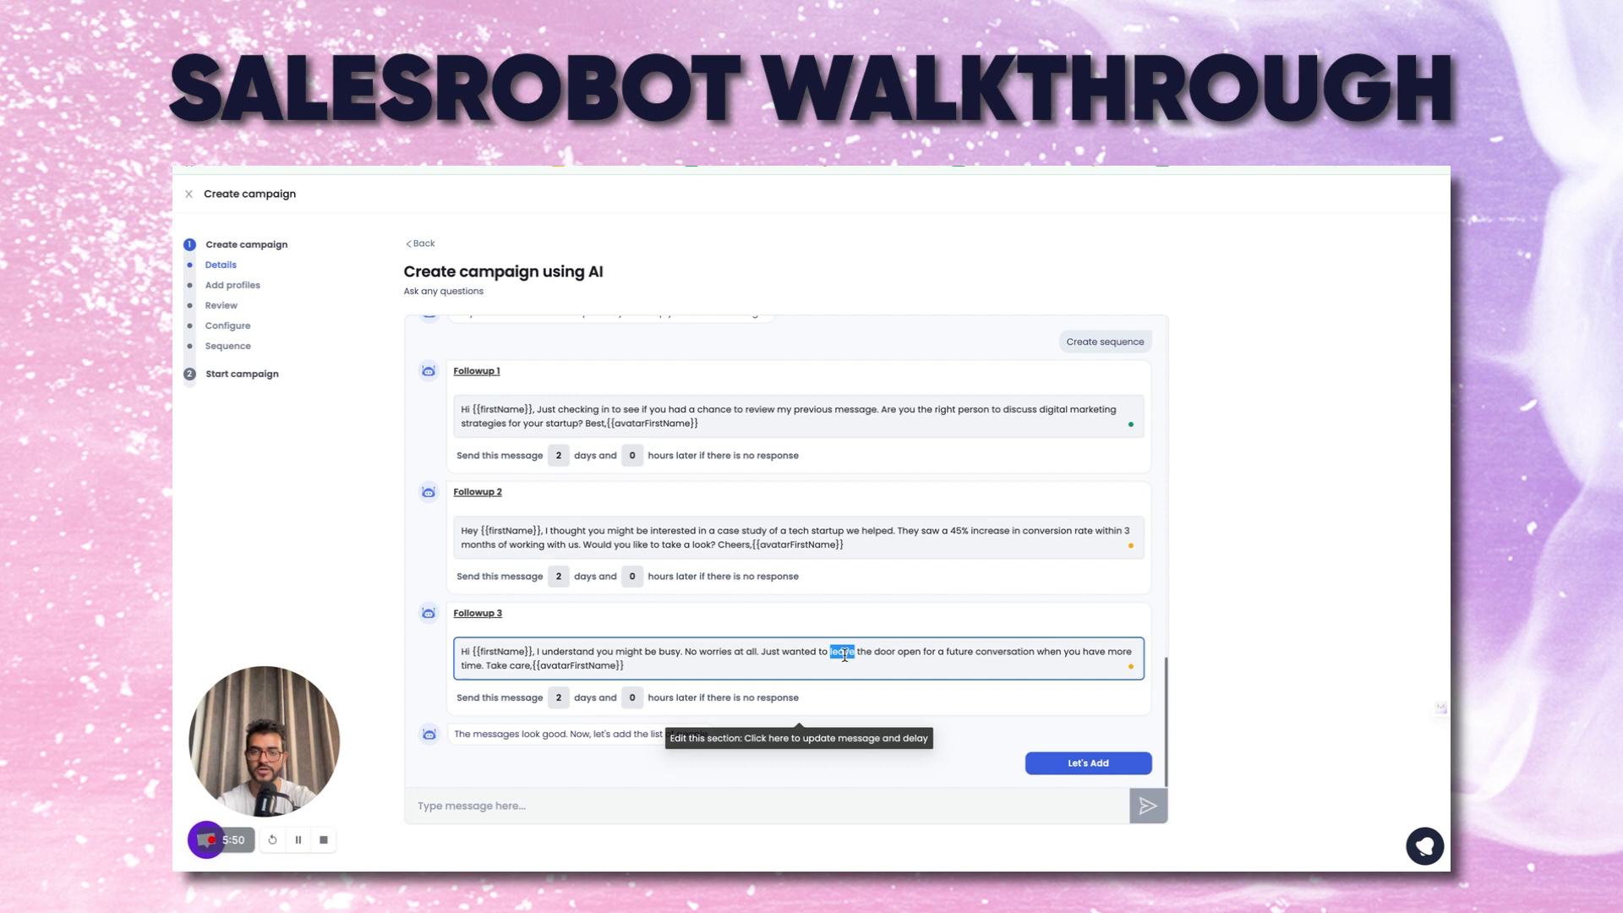
triple_click(845, 654)
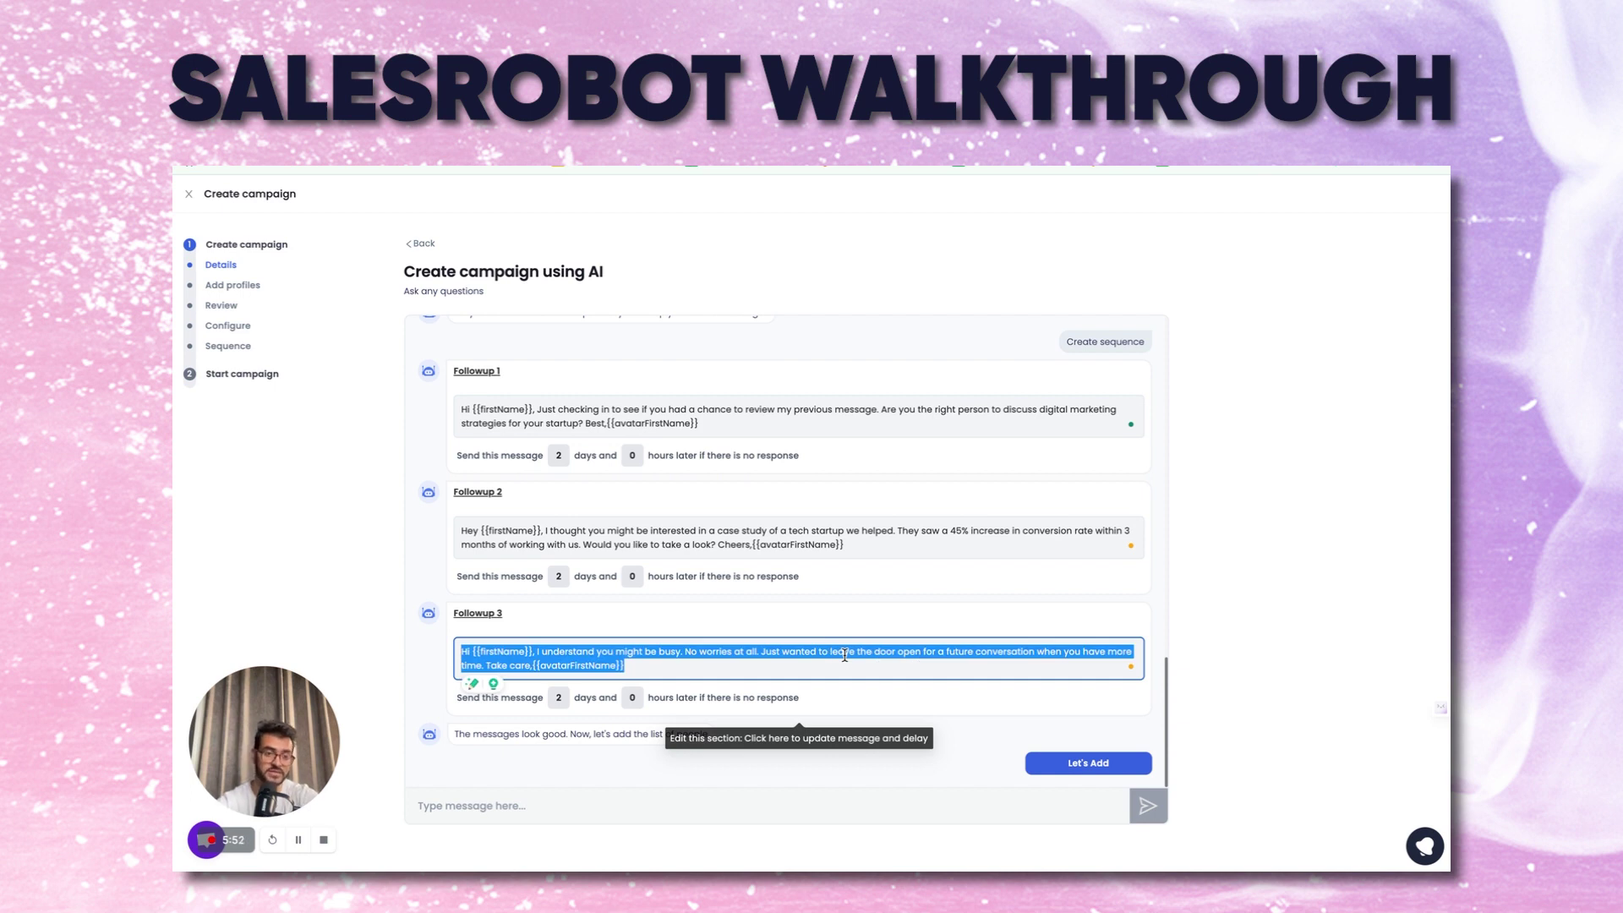
triple_click(486, 457)
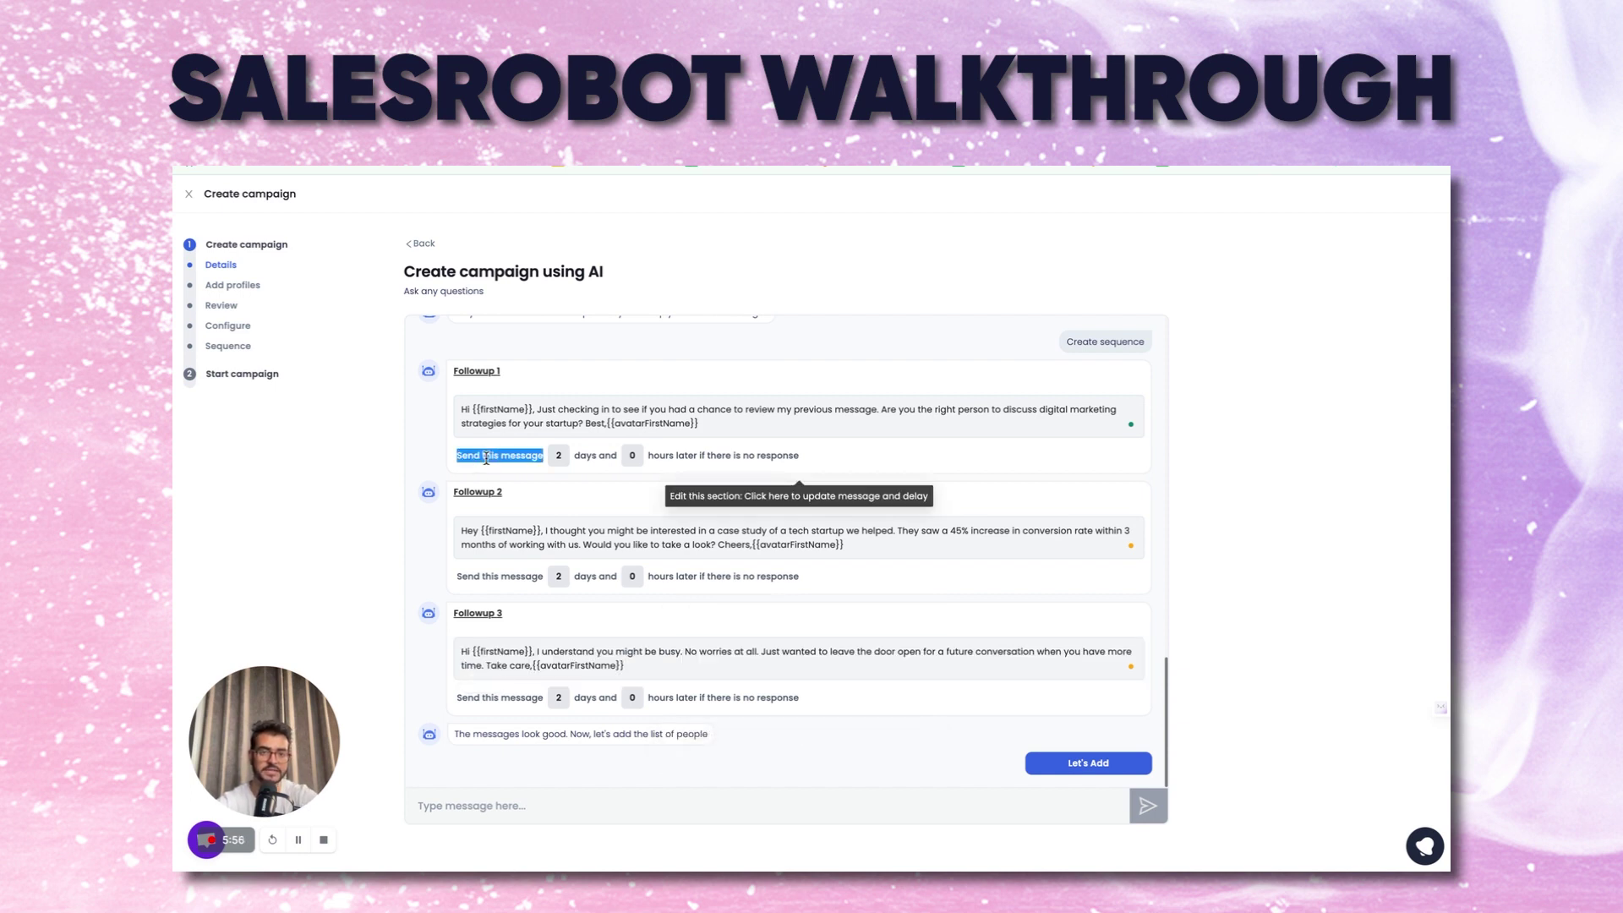